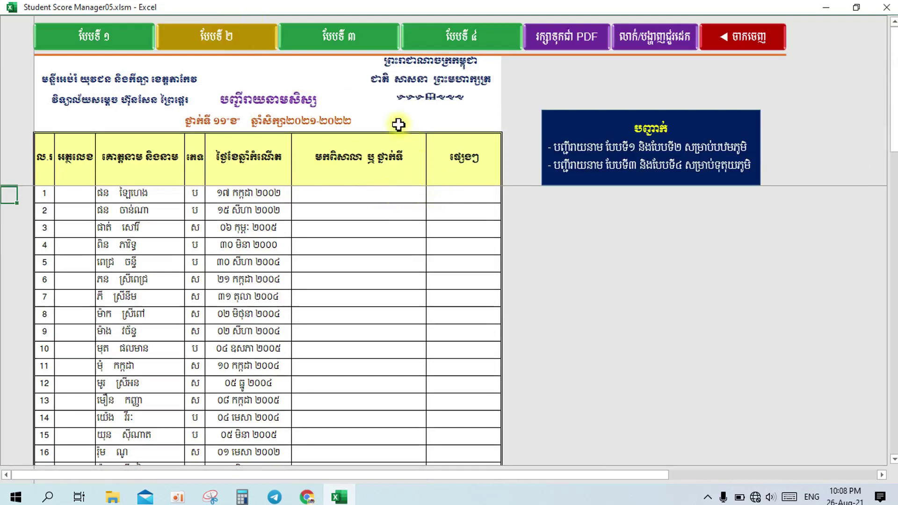
Step: View the student name list in formats បែបទី ៣ and បែបទី ៤, browse the latter's rows, and return to the main menu
click(338, 38)
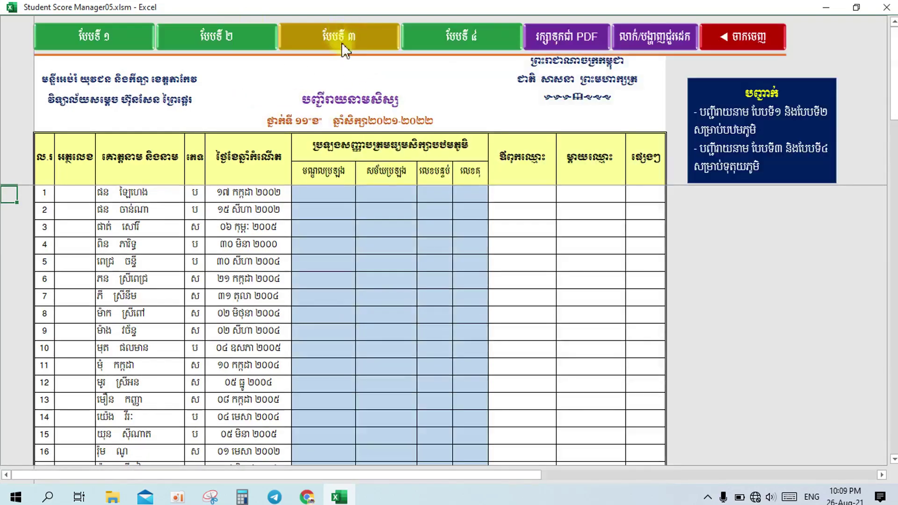
click(580, 226)
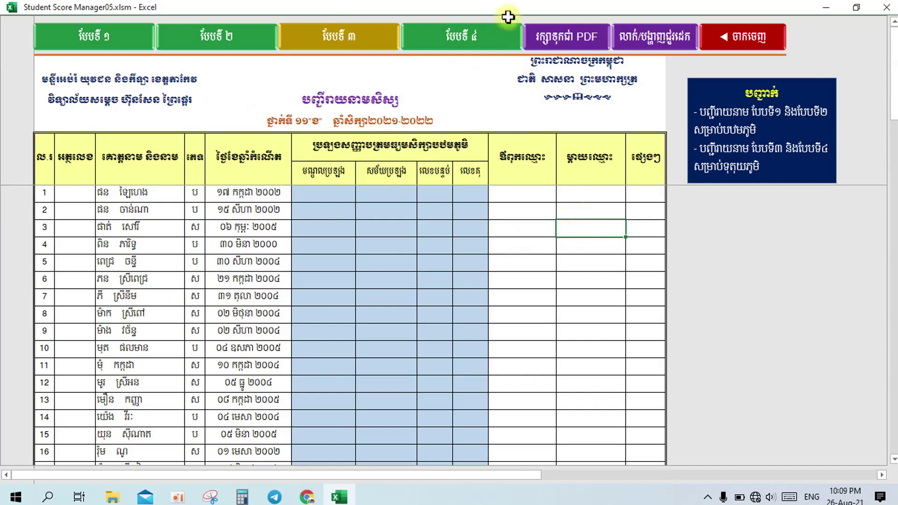
click(490, 37)
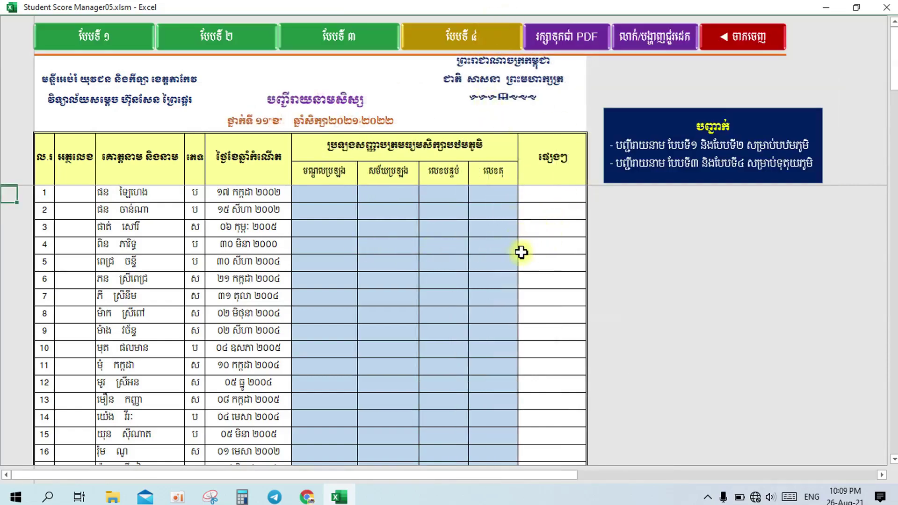
scroll(524, 251, down, 2)
scroll(527, 253, down, 12)
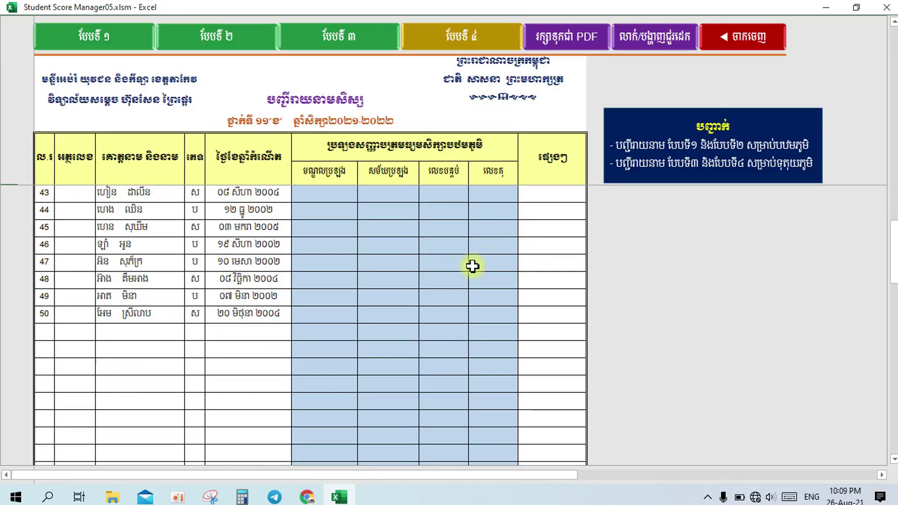
click(744, 36)
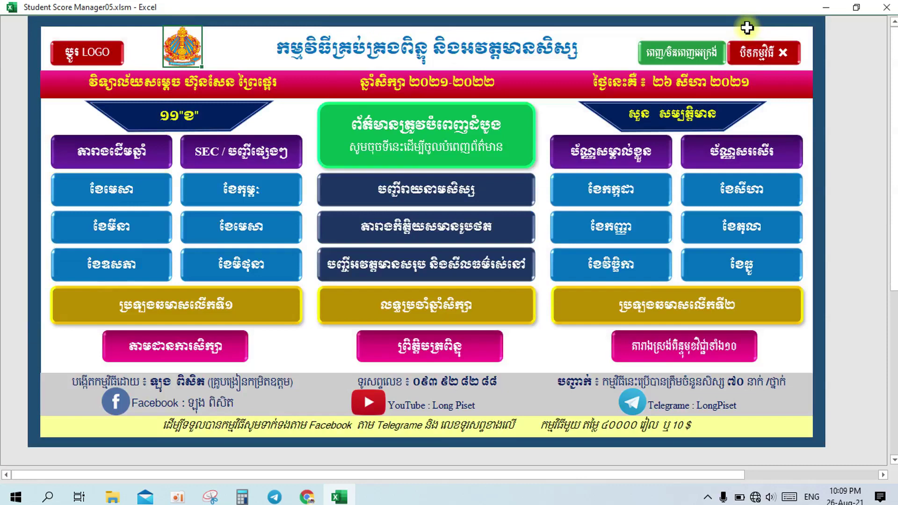
Step: Open the honour board with photos, look over its layout from start to end, and return to the main menu
click(509, 239)
scroll(415, 226, down, 10)
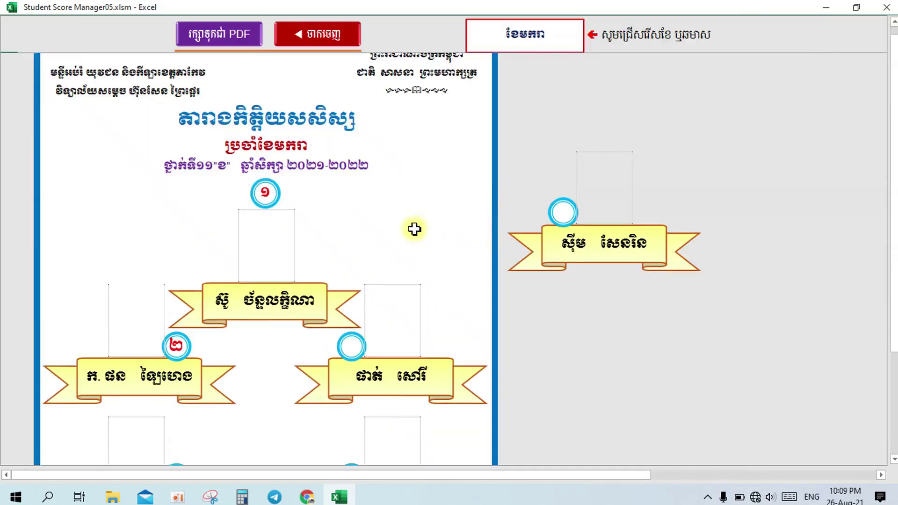
scroll(418, 236, up, 10)
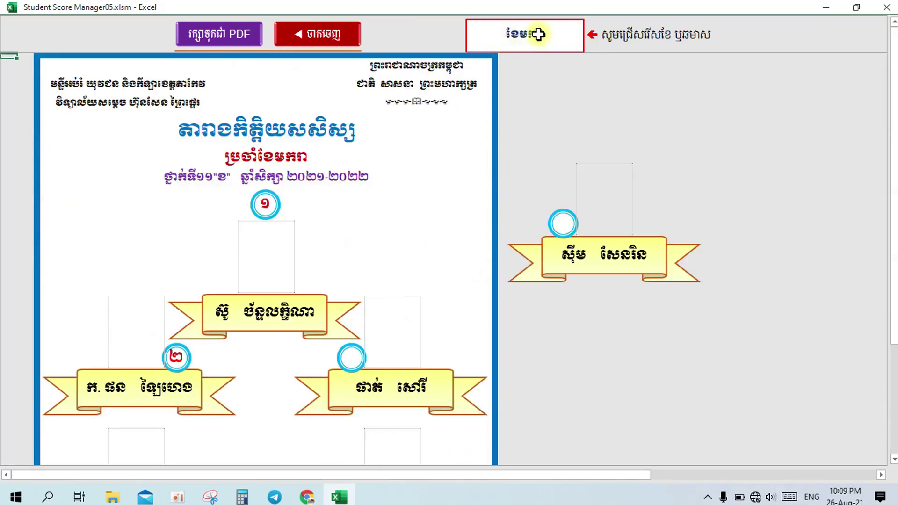
scroll(401, 211, down, 10)
scroll(401, 213, up, 10)
click(346, 31)
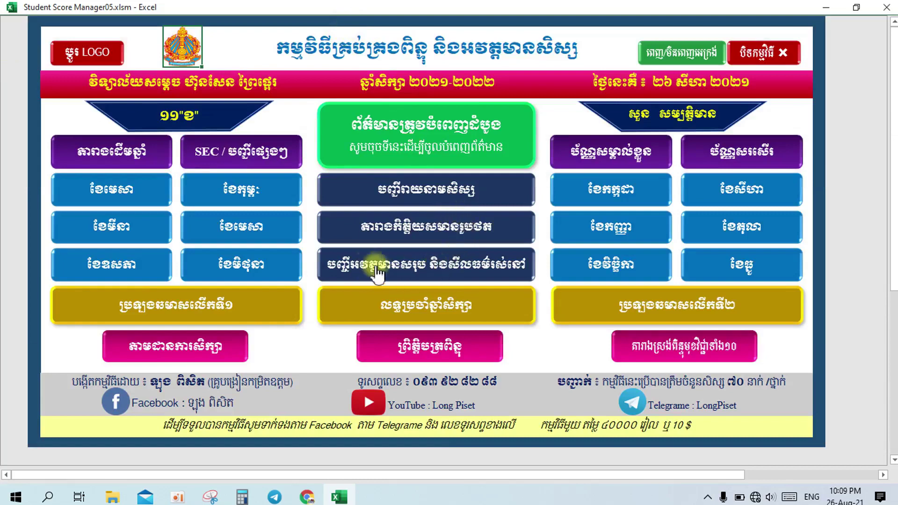
Step: Open the yearly attendance summary and look through the students' monthly and semester absences down to the class totals
click(471, 258)
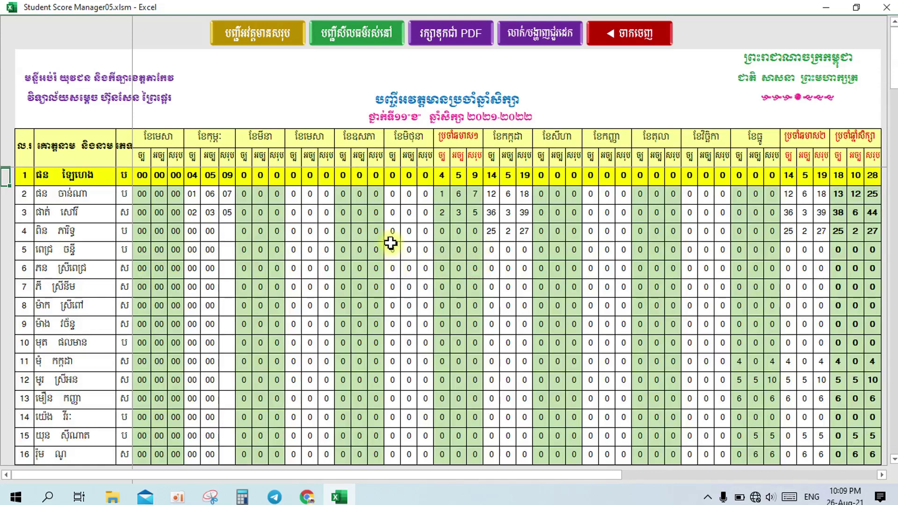
scroll(375, 267, down, 4)
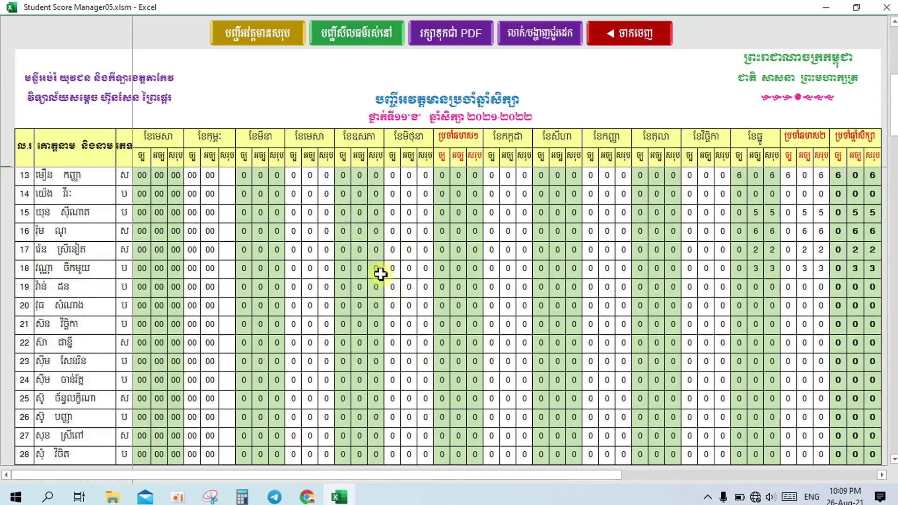
scroll(386, 280, down, 10)
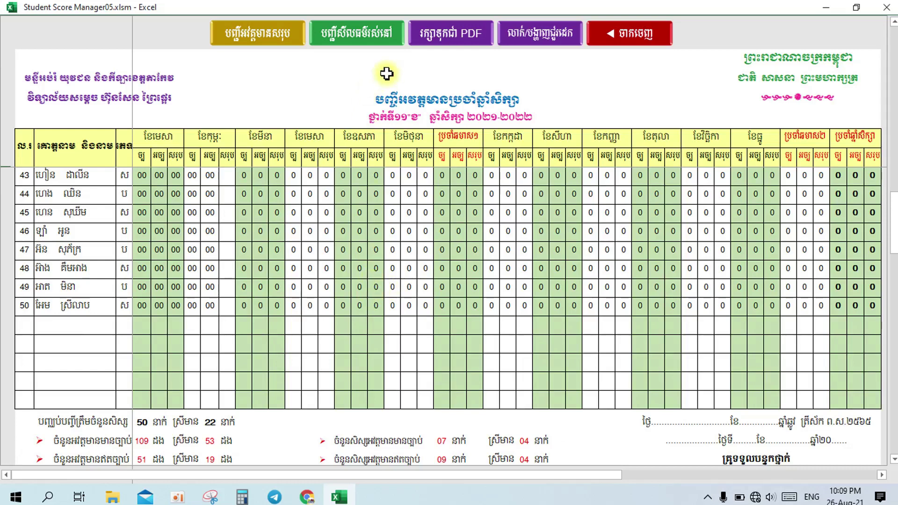
Step: Show the conduct, labour and health list, review the students' semester and yearly ratings, and return to the main menu
click(374, 32)
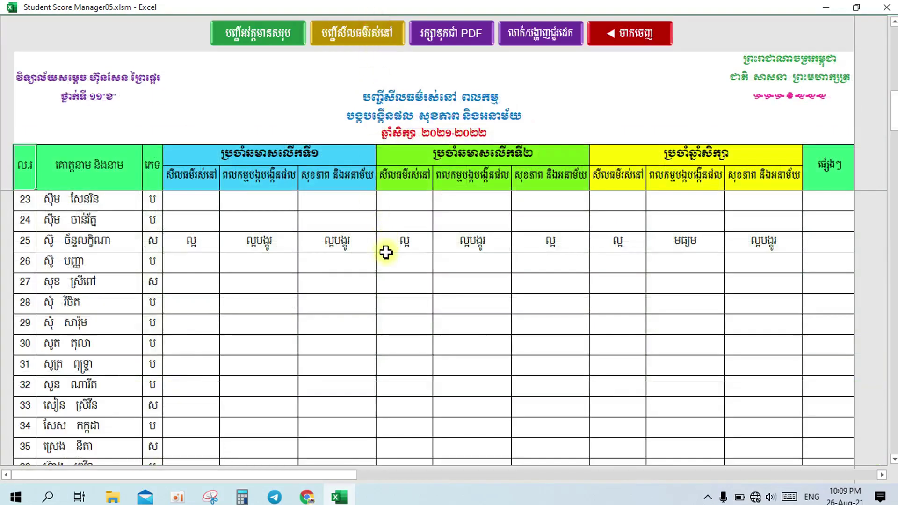
scroll(445, 275, down, 3)
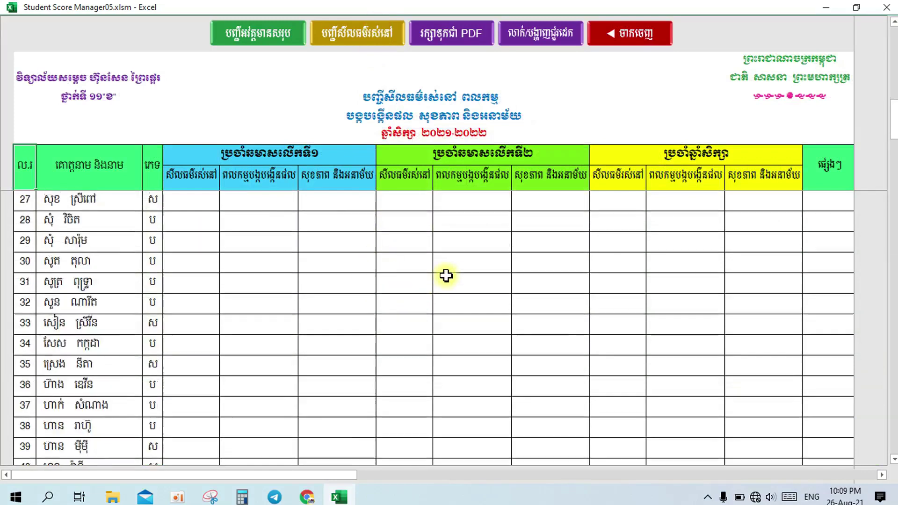
scroll(446, 276, up, 6)
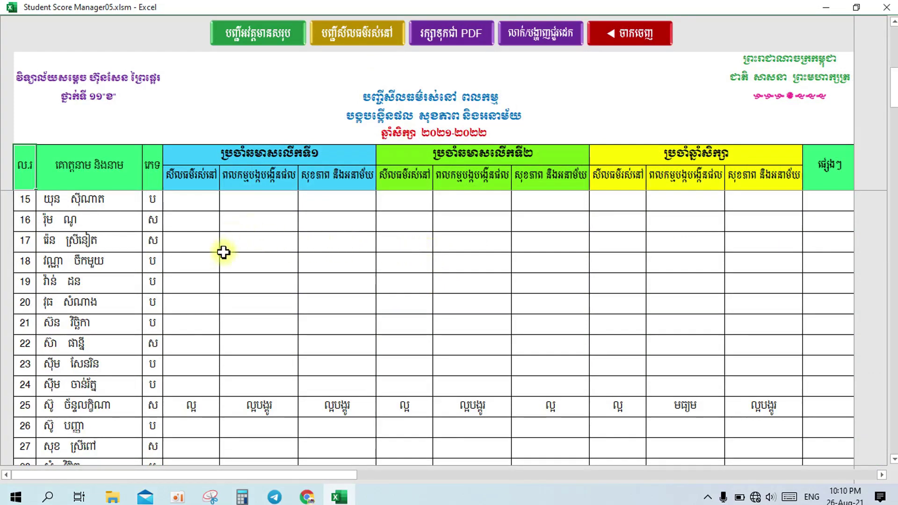
scroll(224, 252, up, 3)
scroll(223, 252, up, 2)
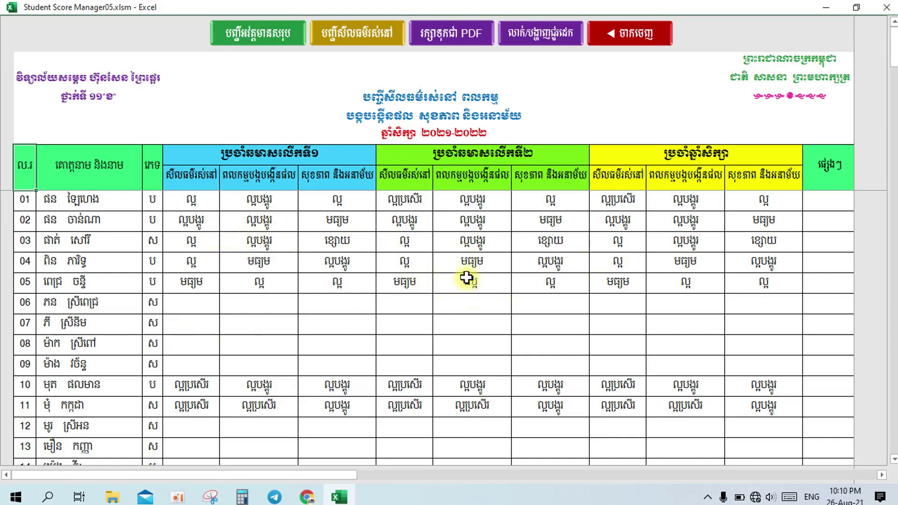
click(655, 34)
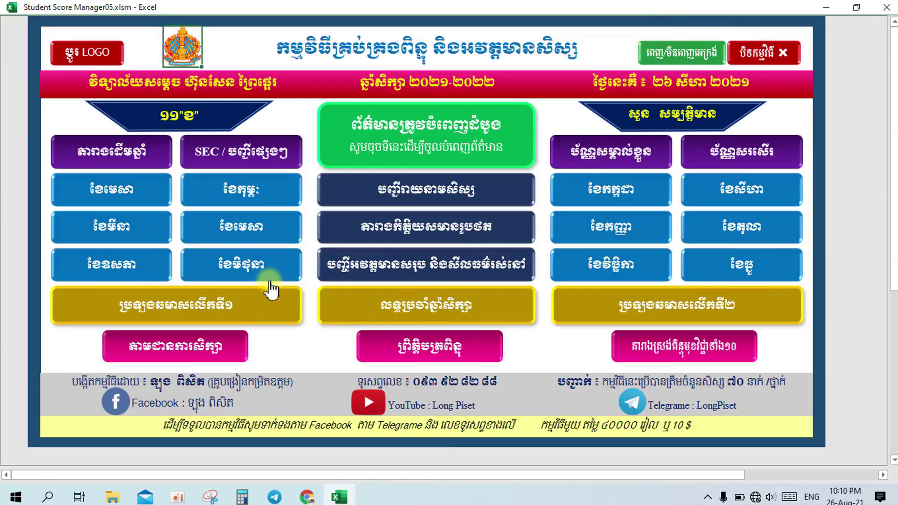
Step: Open the first-semester exam score sheet and inspect its subject columns, highlighting the rows of students 2 and 4
click(243, 312)
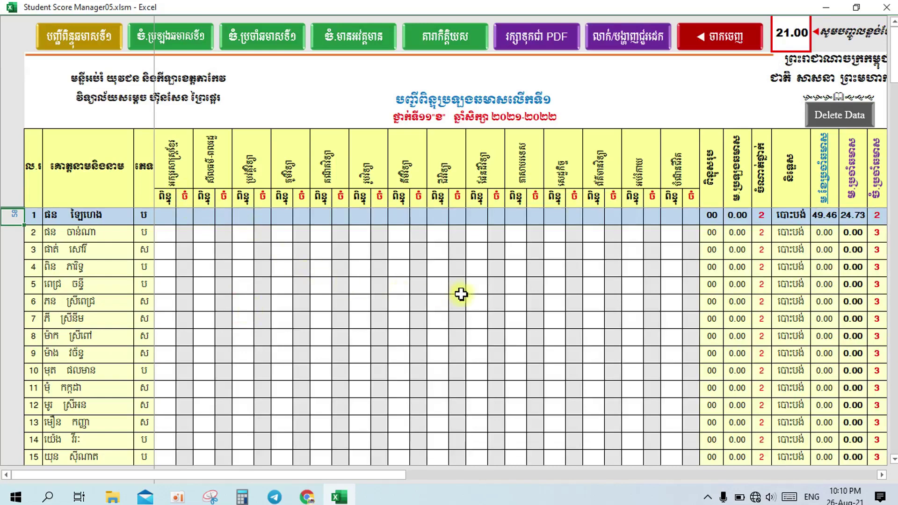
scroll(519, 293, down, 5)
scroll(519, 293, up, 5)
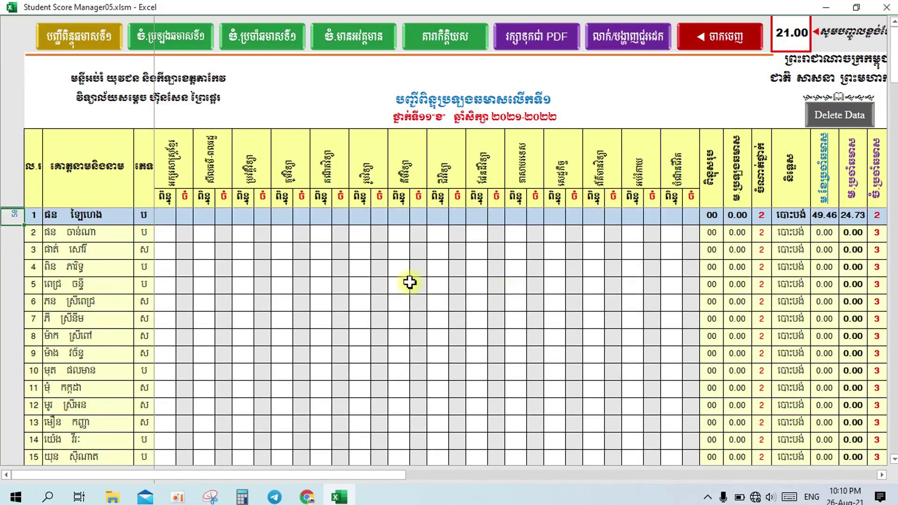
click(185, 232)
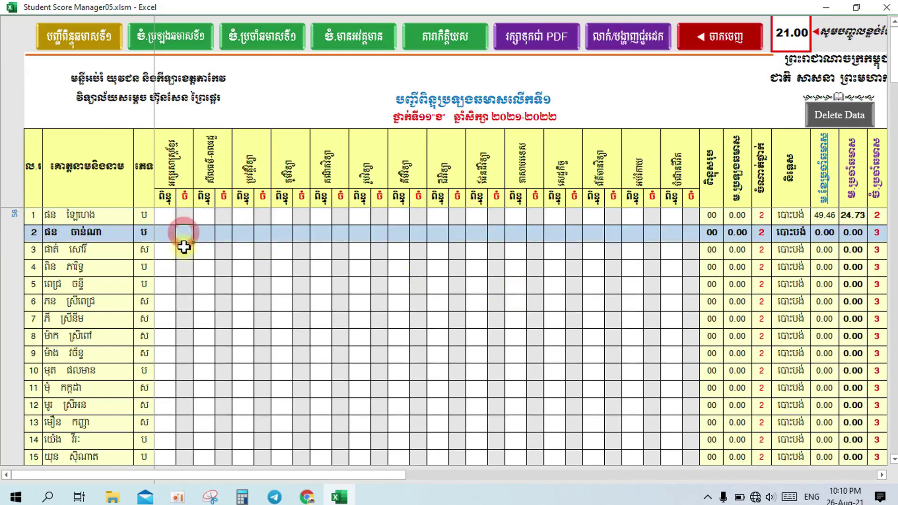
click(185, 267)
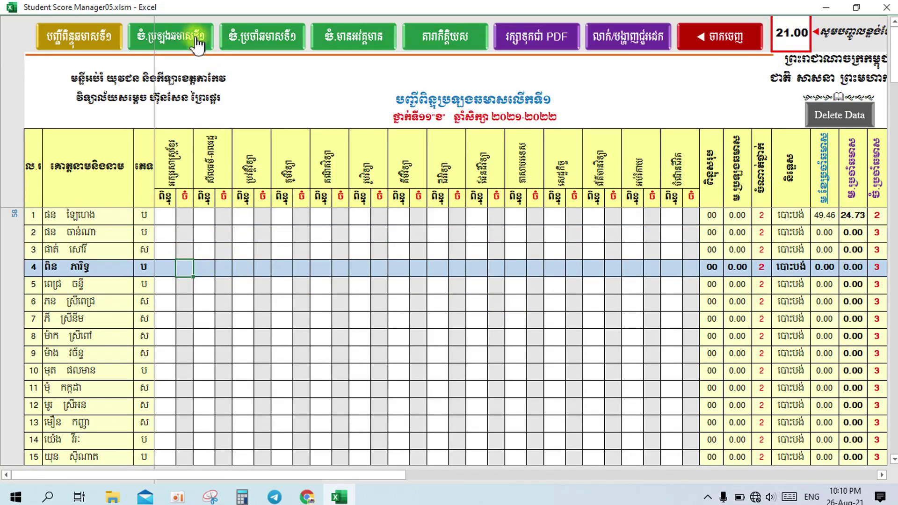
Step: Show the first-semester exam ranking and look through the students' total scores, averages, ranks and grades
click(184, 34)
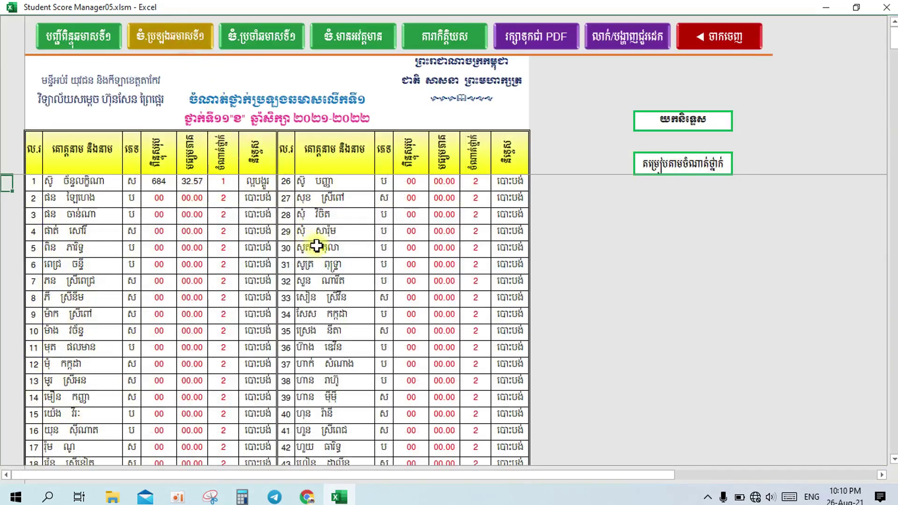
scroll(337, 253, down, 1)
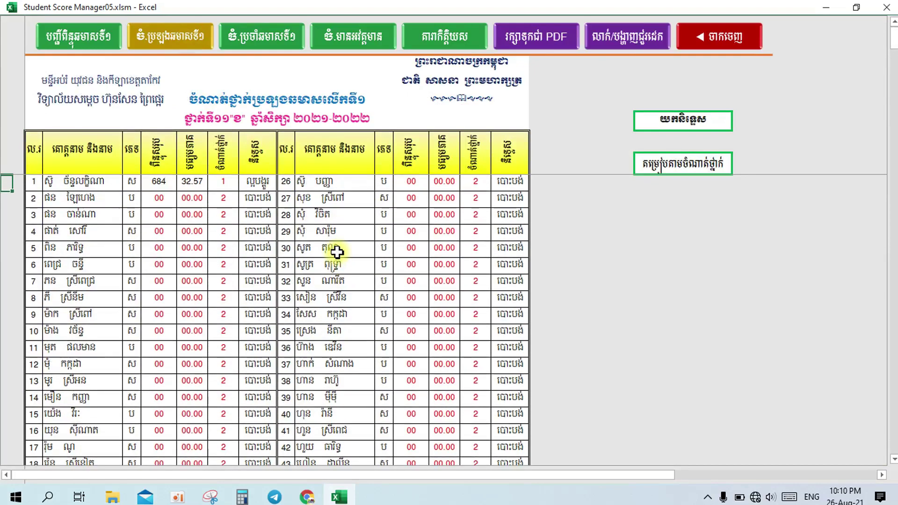
scroll(337, 252, down, 3)
scroll(337, 252, down, 3)
scroll(337, 252, up, 3)
Step: Review the overall first-semester ranking list and open the version that includes attendance
click(259, 40)
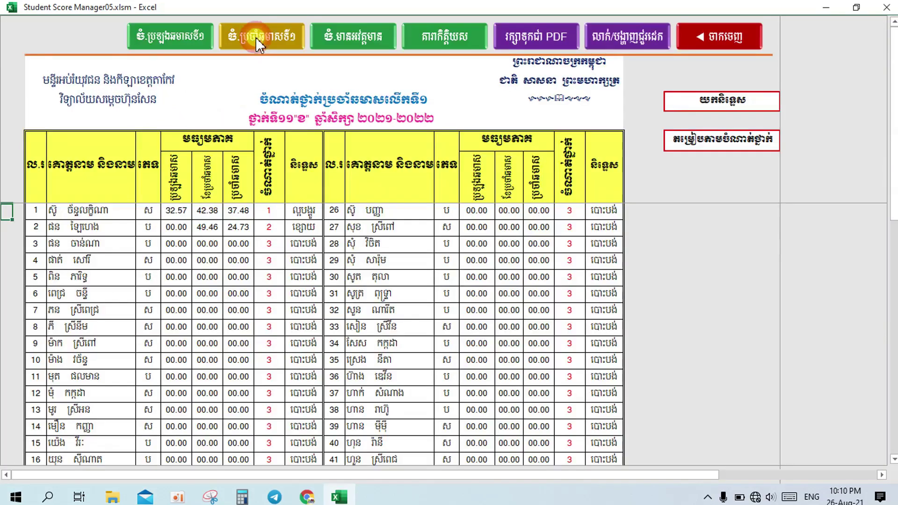
scroll(383, 263, down, 8)
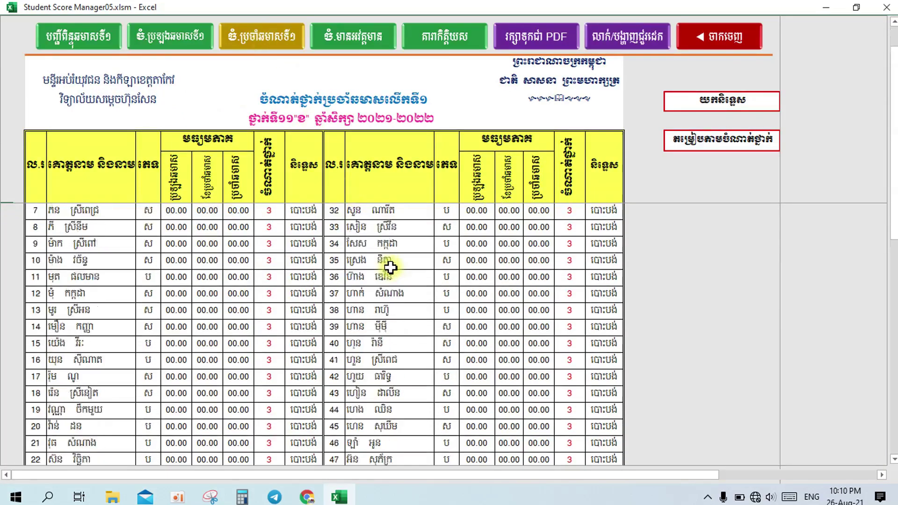
scroll(396, 261, up, 3)
scroll(396, 261, up, 5)
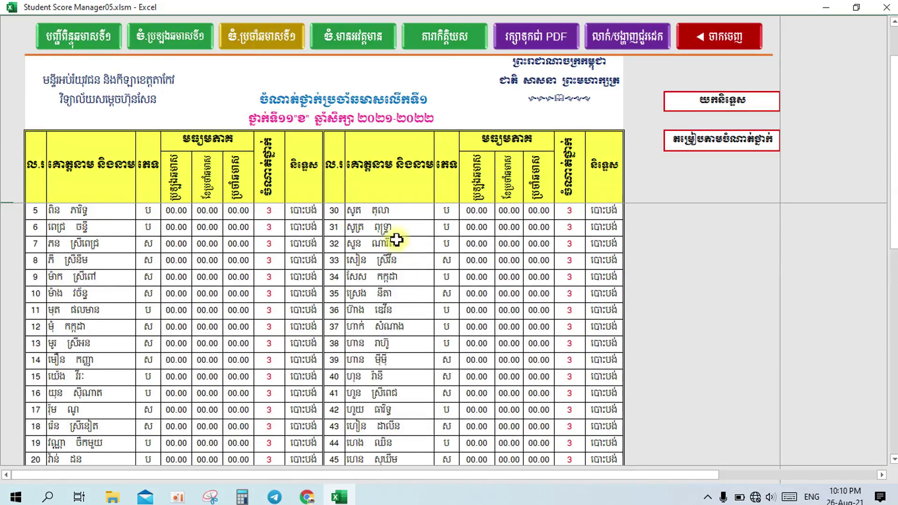
click(360, 35)
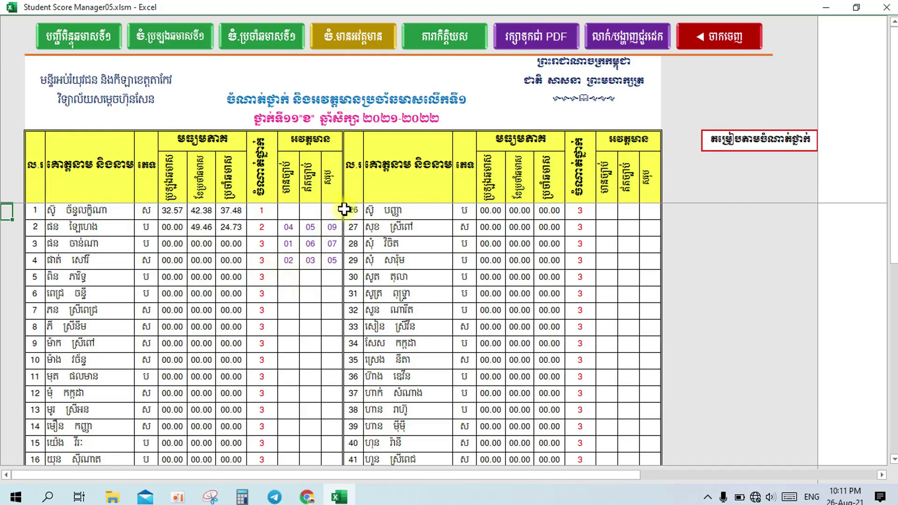
Step: Open the first-semester honour board and set its result type to ប្រឡងឆមាស
click(460, 36)
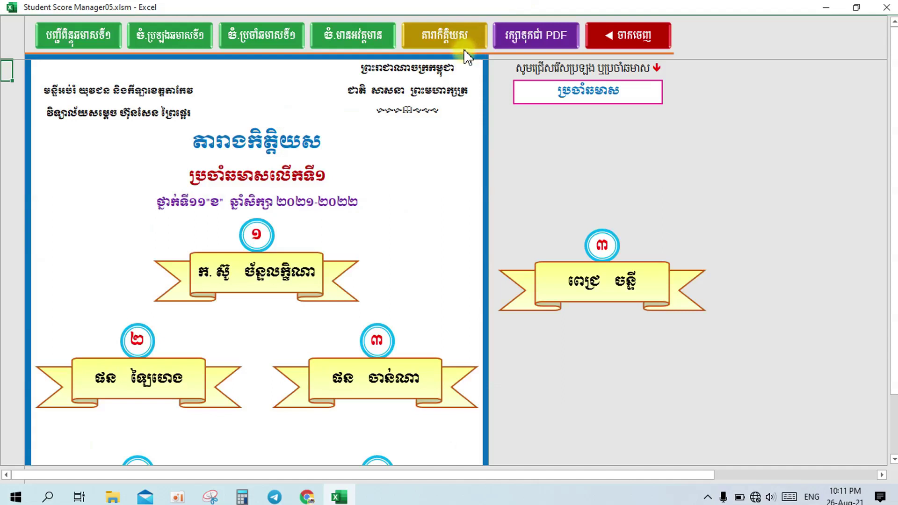
click(615, 97)
key(alt+Down)
key(Escape)
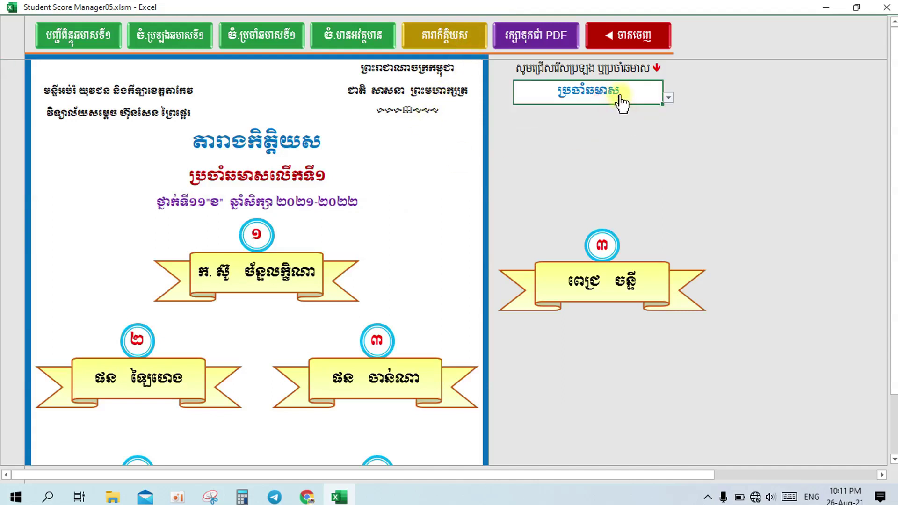
key(alt+Down)
key(Escape)
click(590, 110)
Step: Set the honour board's result type back to ប្រចាំឆមាស and return to the main menu
key(alt+Down)
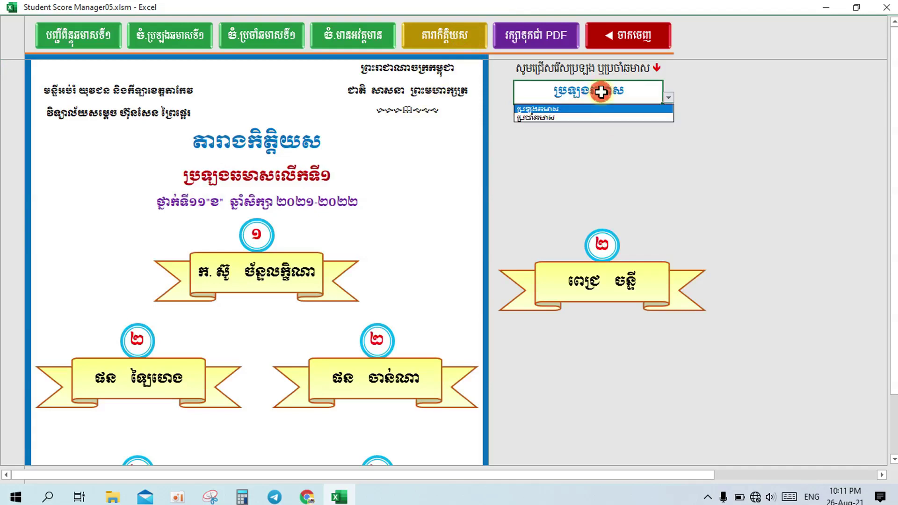
click(596, 118)
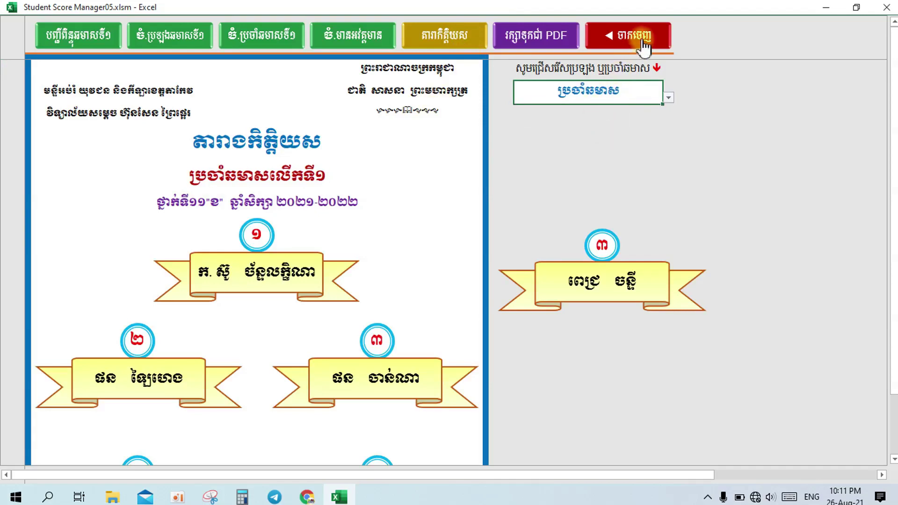
click(639, 39)
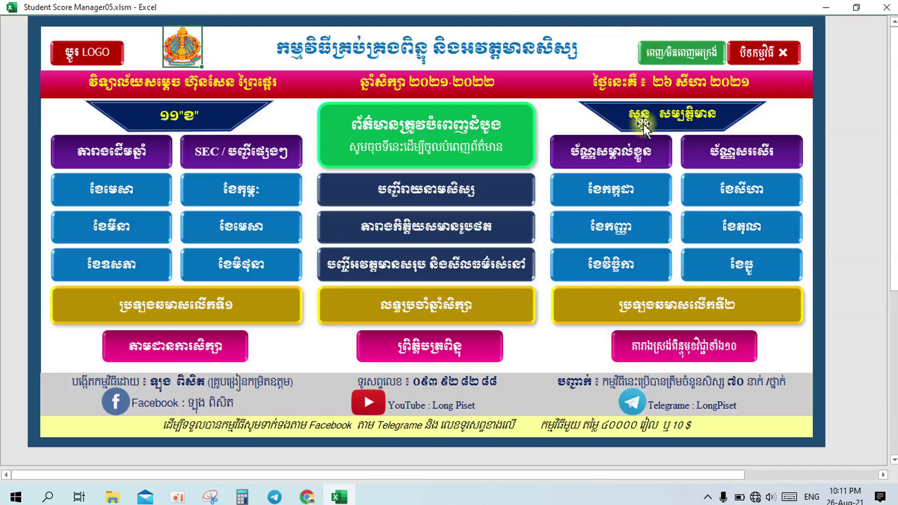
Step: Open the second-semester score sheet and view its exam ranking, overall ranking and ranking with attendance
click(618, 304)
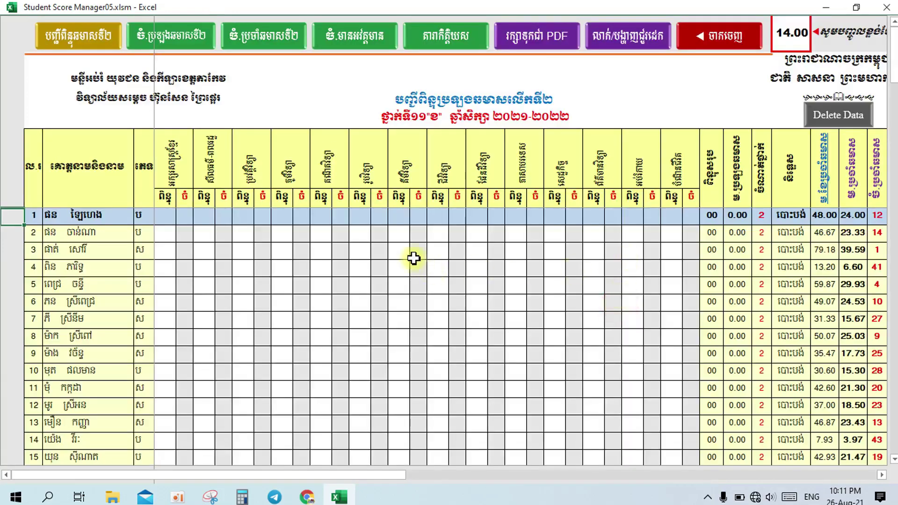
click(195, 46)
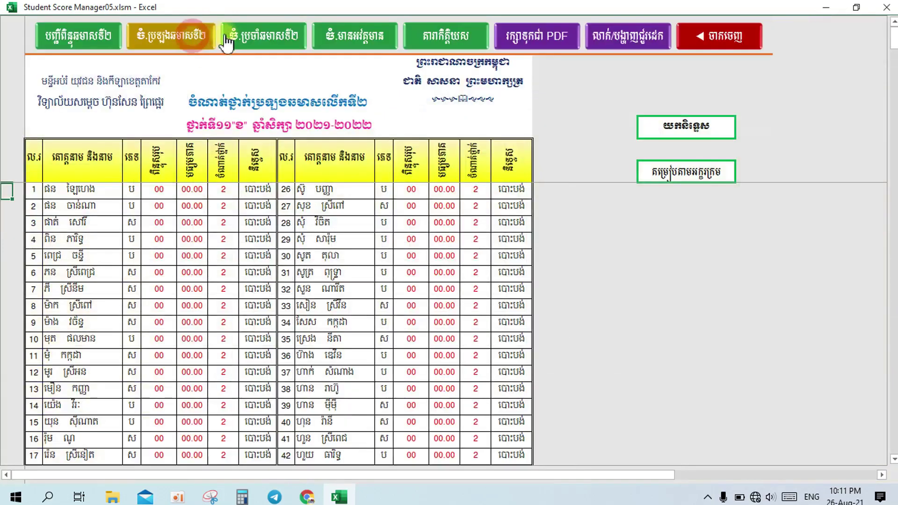
click(254, 41)
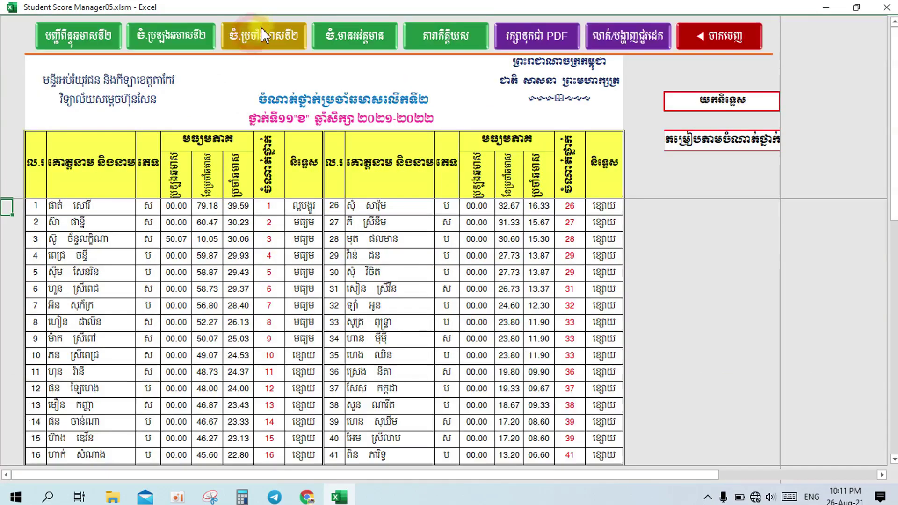
click(354, 31)
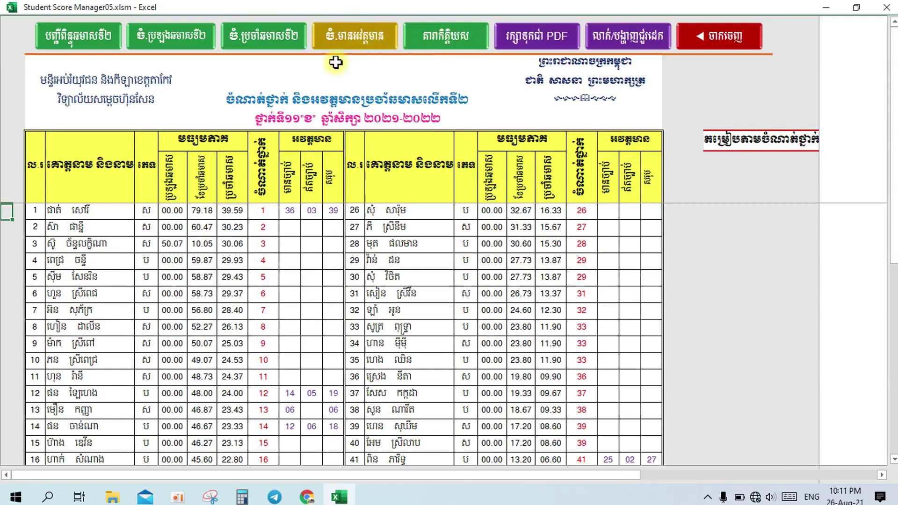
Step: View the second-semester honour board, return to the main menu and open the annual results sheet
click(463, 40)
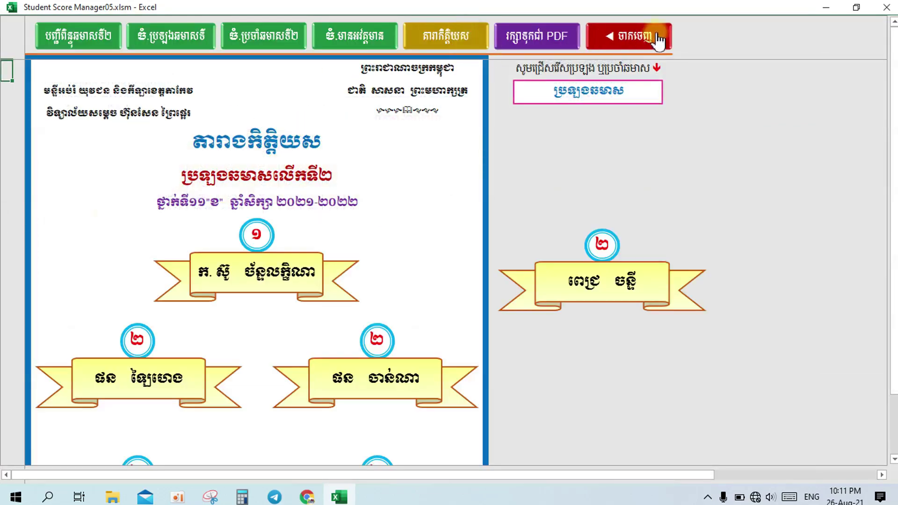
click(643, 41)
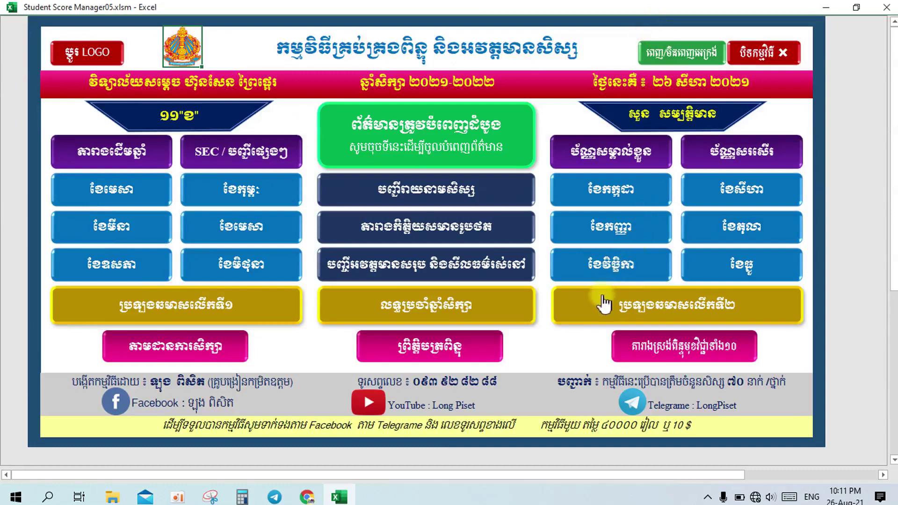
click(492, 303)
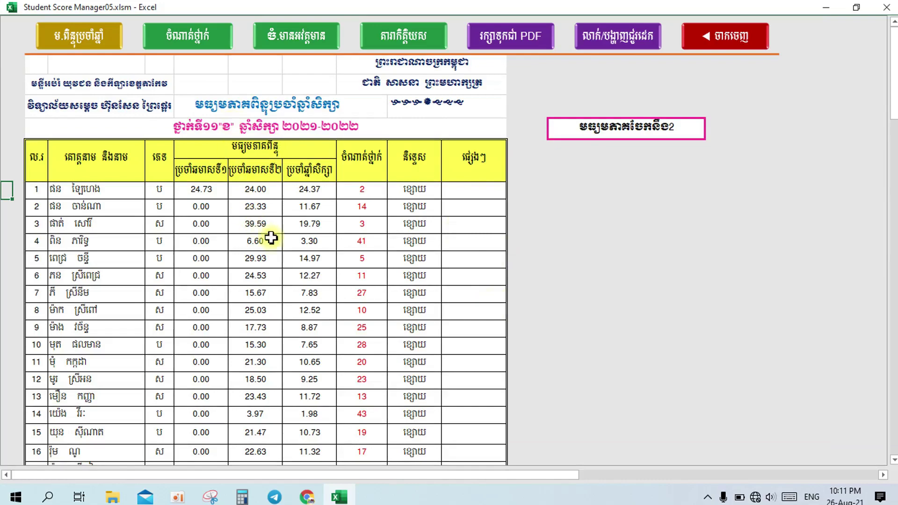
Step: Examine the annual average score list for all students, including the summary statistics below the table
scroll(277, 242, down, 9)
scroll(279, 239, down, 8)
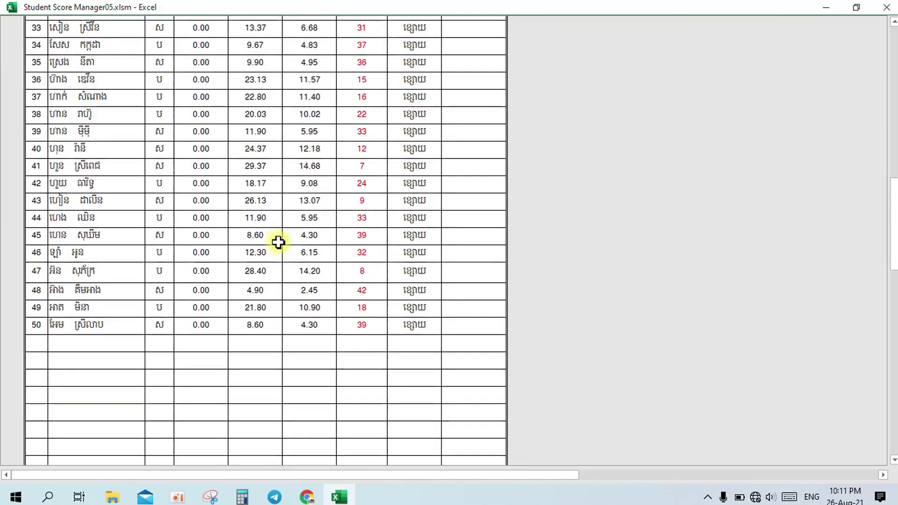
scroll(354, 208, up, 3)
scroll(353, 210, up, 13)
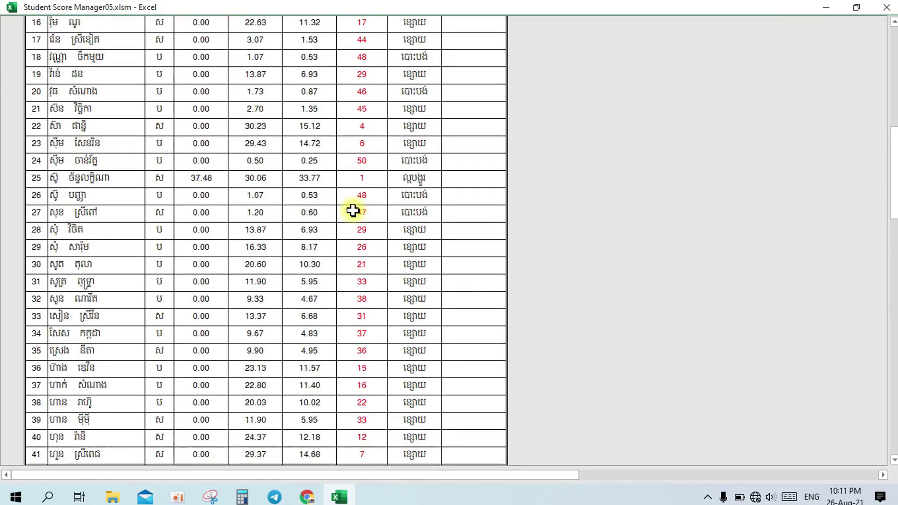
scroll(351, 207, up, 2)
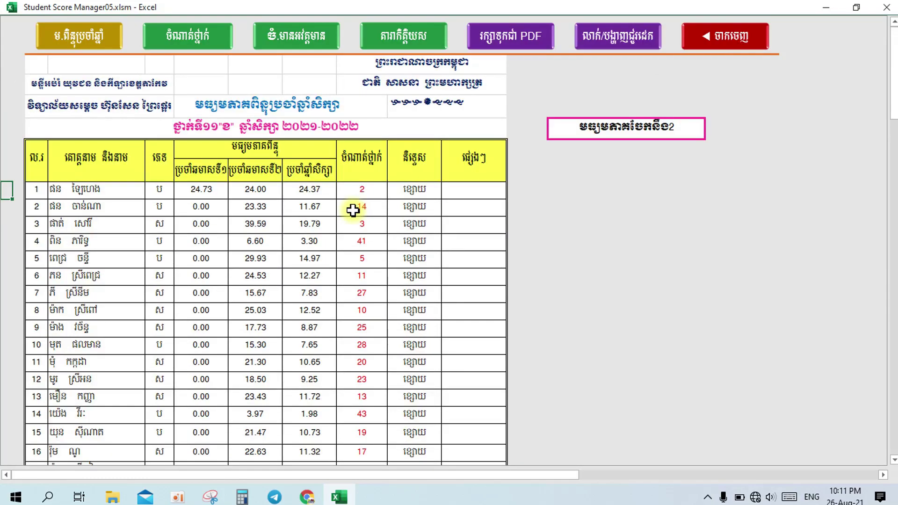
scroll(282, 223, down, 7)
scroll(282, 226, down, 13)
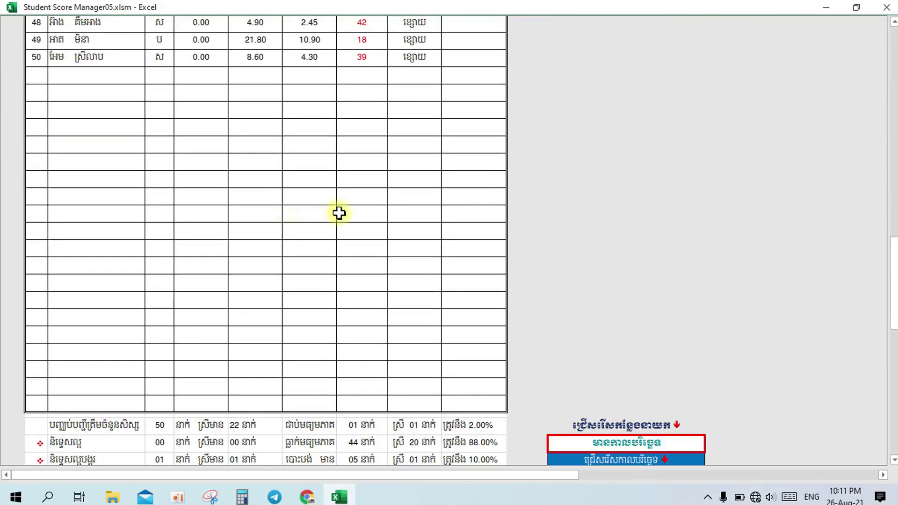
scroll(337, 208, down, 3)
scroll(340, 219, up, 7)
scroll(340, 219, up, 13)
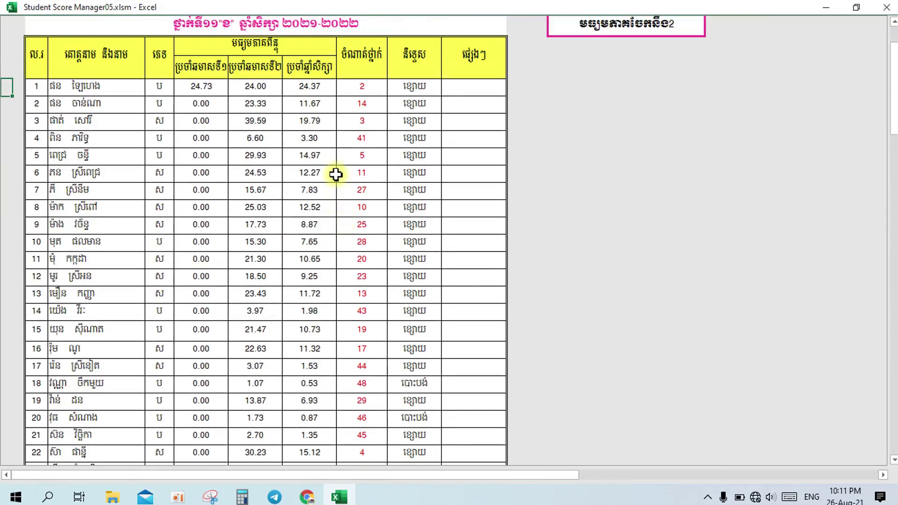
scroll(338, 173, up, 3)
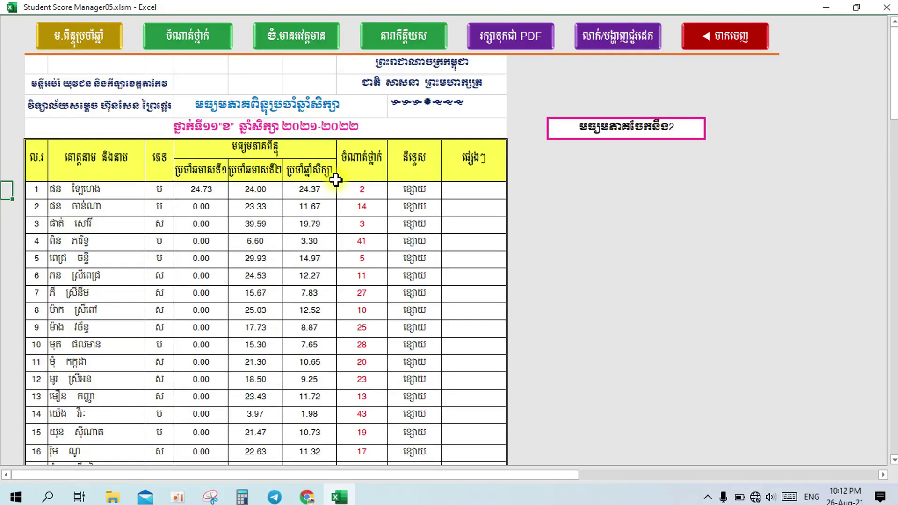
Step: View the annual class ranking, the ranking with attendance and the annual honour board
click(221, 36)
click(320, 42)
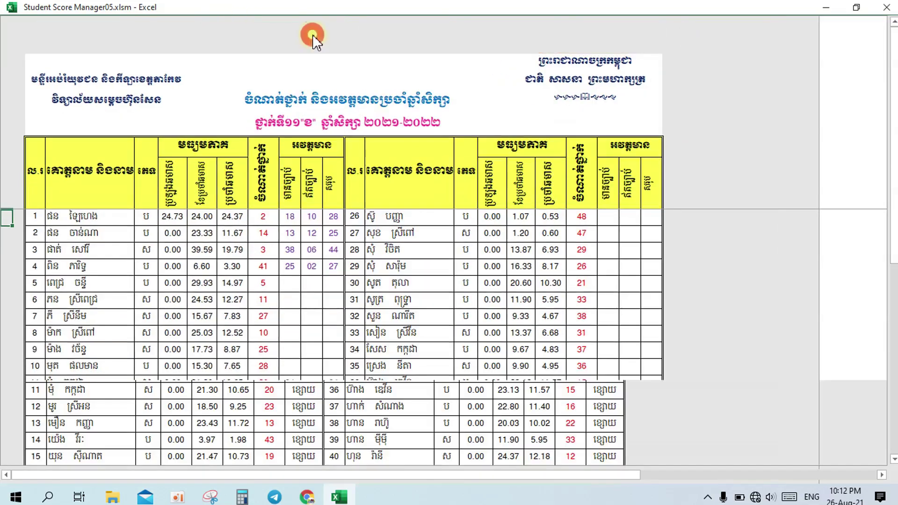
click(400, 37)
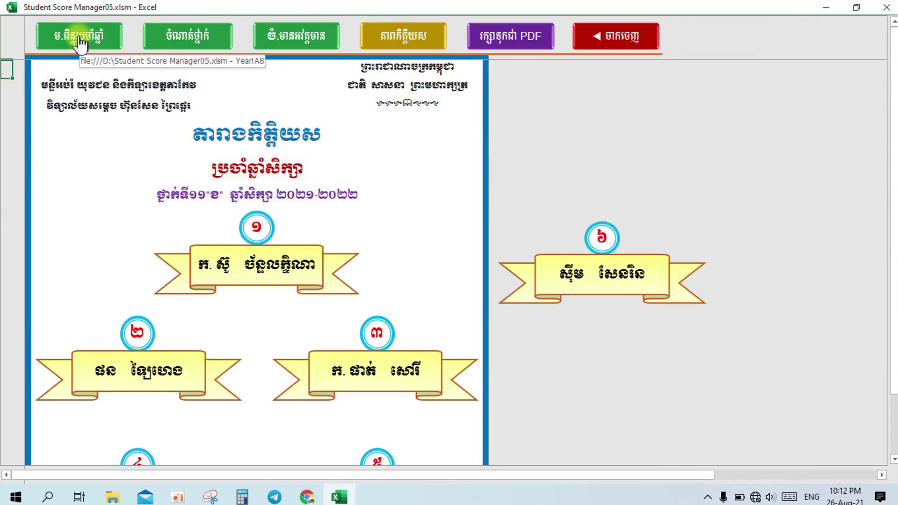
Step: Revisit the annual ranking, attendance ranking and honour board, and return to the main menu
click(185, 47)
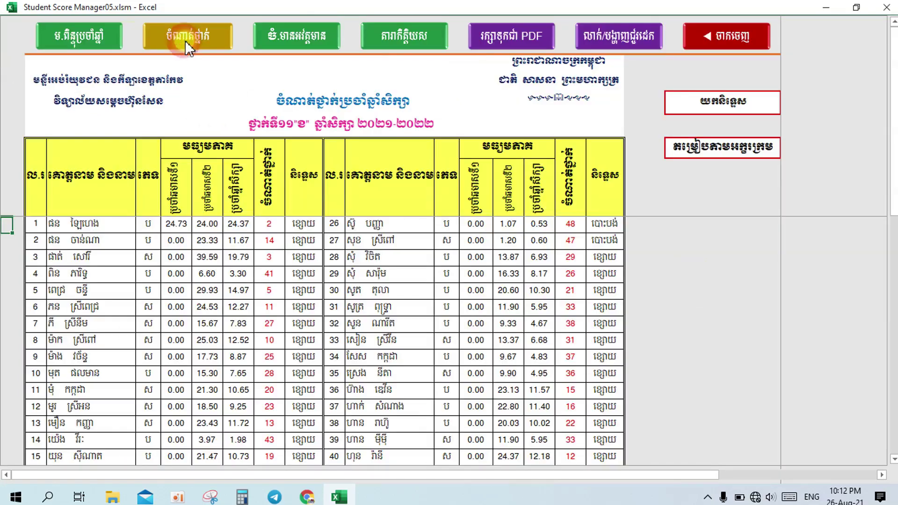
click(301, 40)
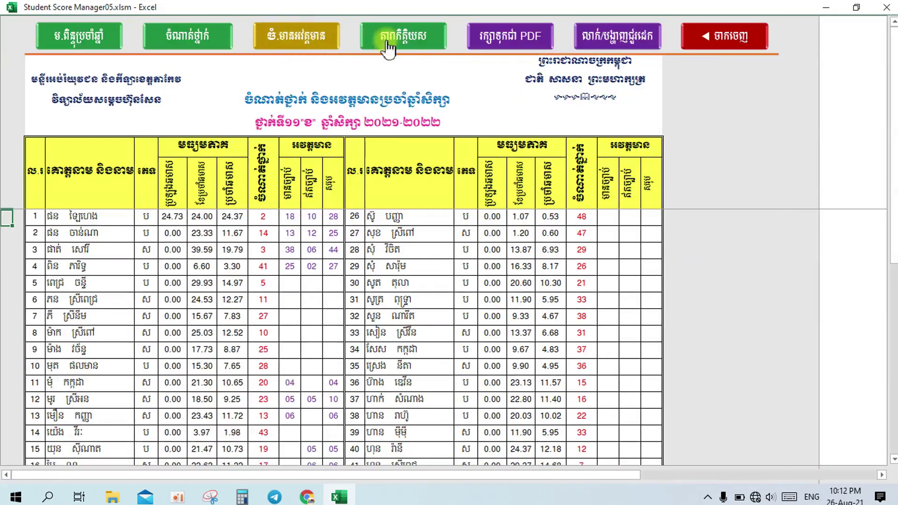
click(409, 39)
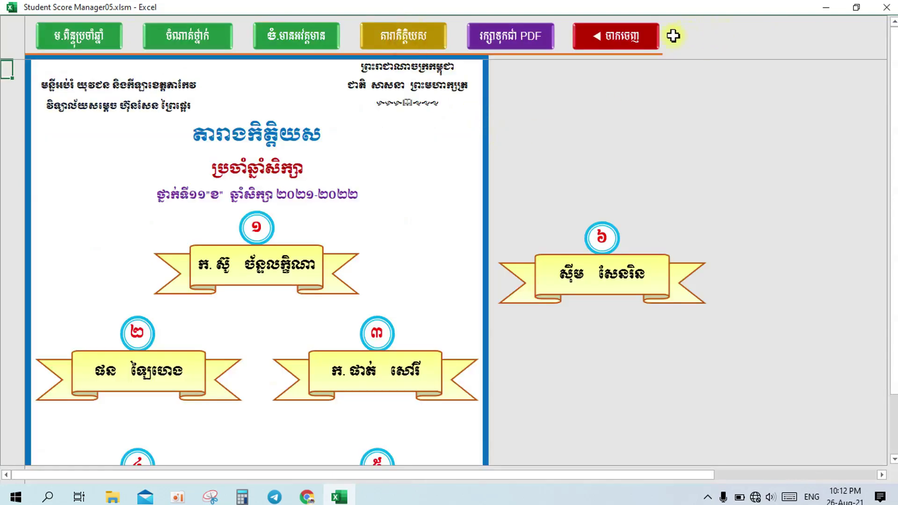
click(644, 35)
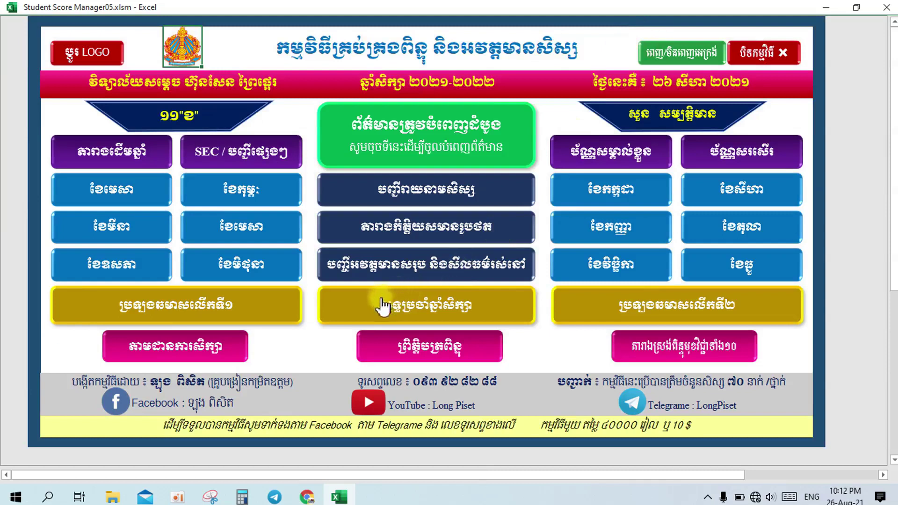
Step: Open the first-semester score sheet and follow its link to the monthly average table
click(281, 311)
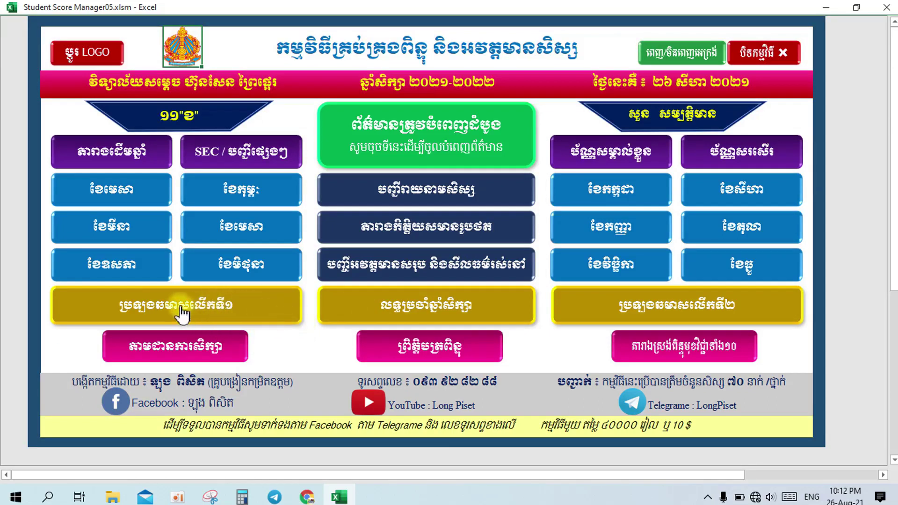
click(210, 306)
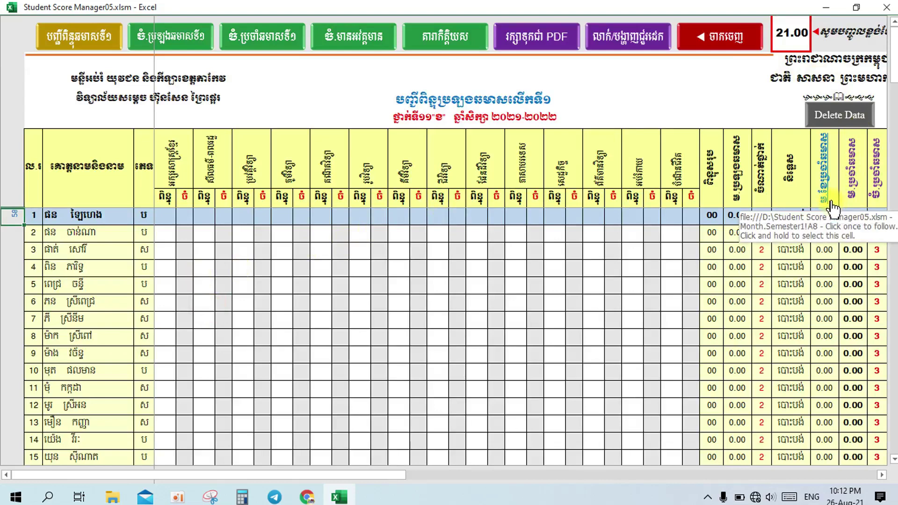
click(826, 177)
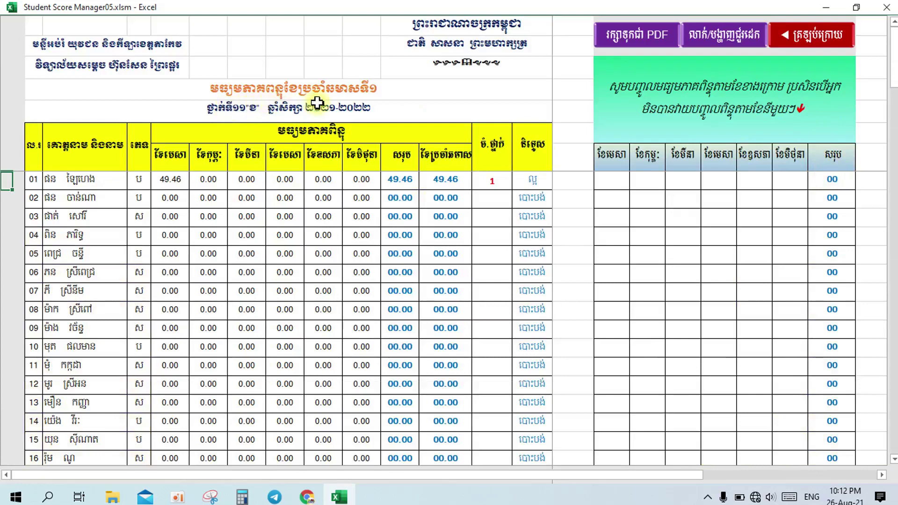
Step: Review the first-semester monthly averages for all students and return to the main menu
scroll(415, 198, down, 15)
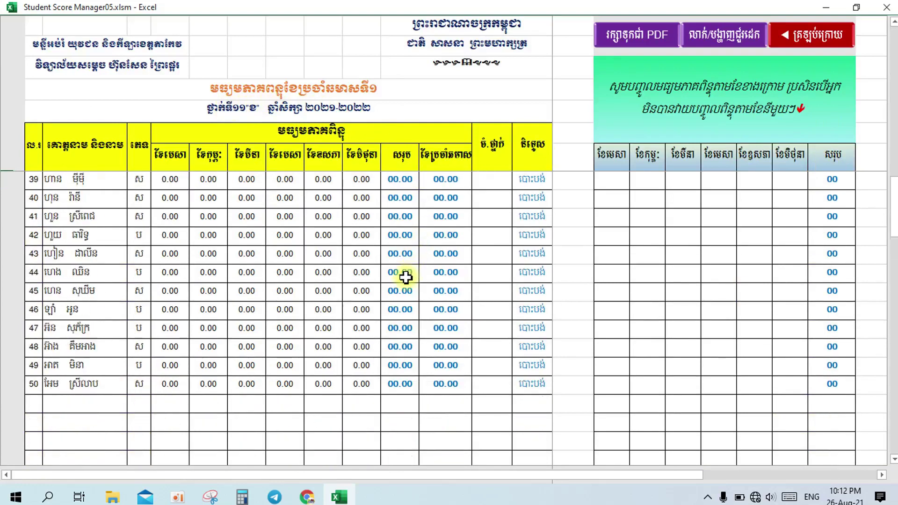
scroll(405, 278, up, 15)
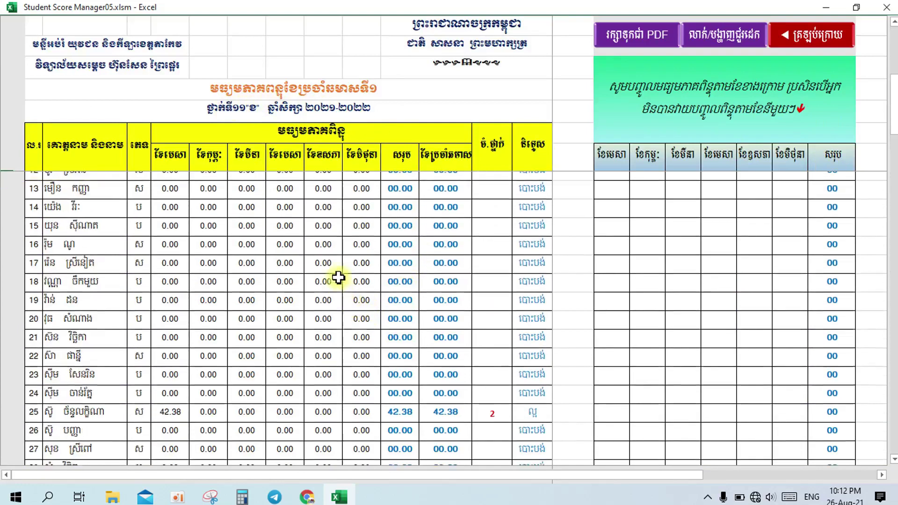
scroll(333, 273, up, 1)
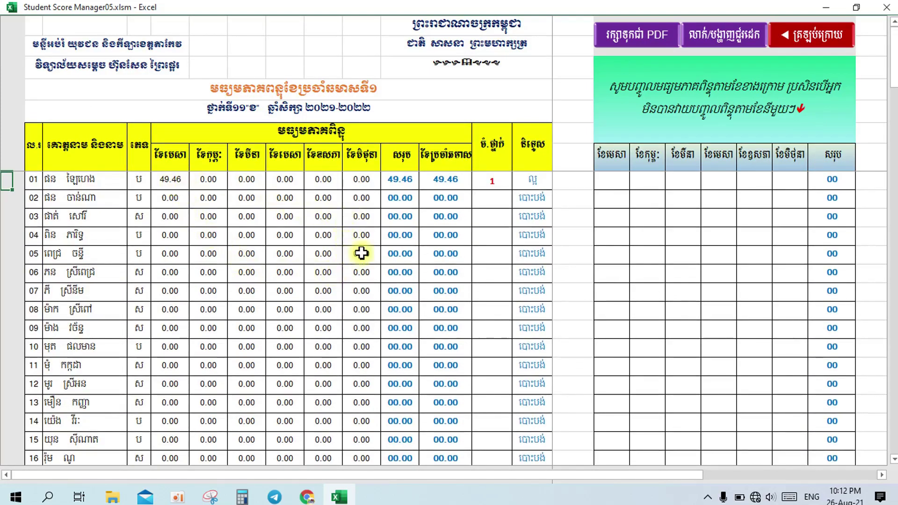
click(844, 41)
click(750, 40)
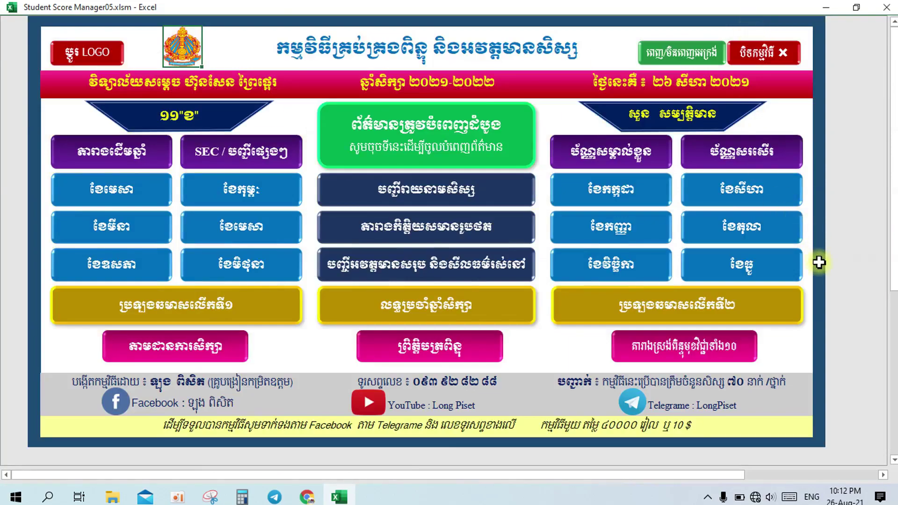
Step: Open the monthly average table from the second-semester score sheet and review all student rows
click(774, 305)
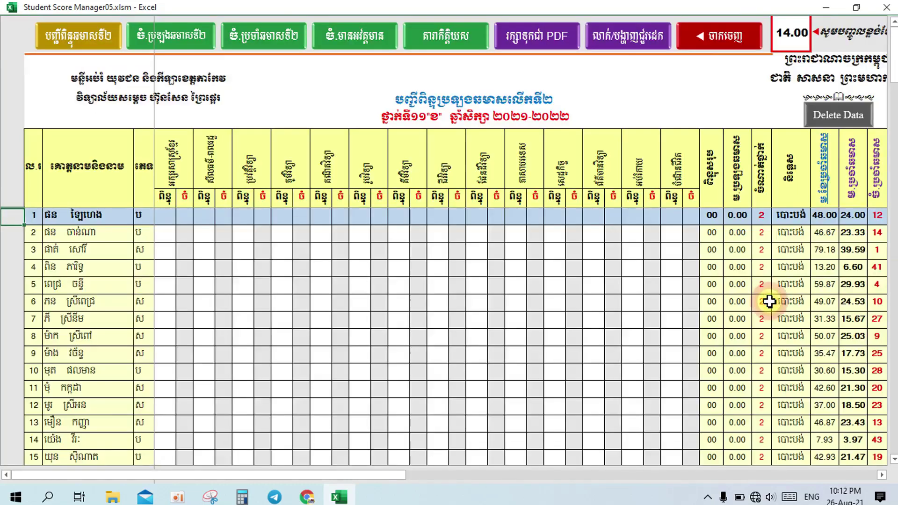
click(822, 177)
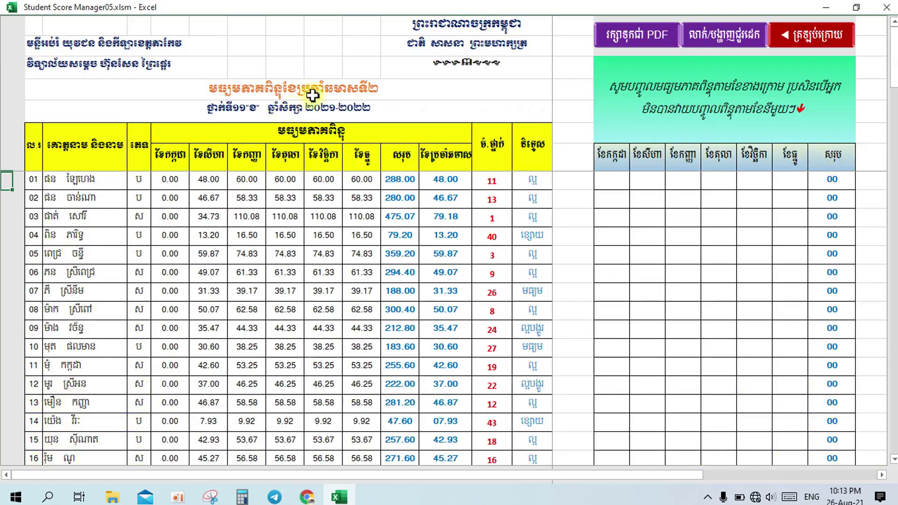
scroll(371, 286, down, 11)
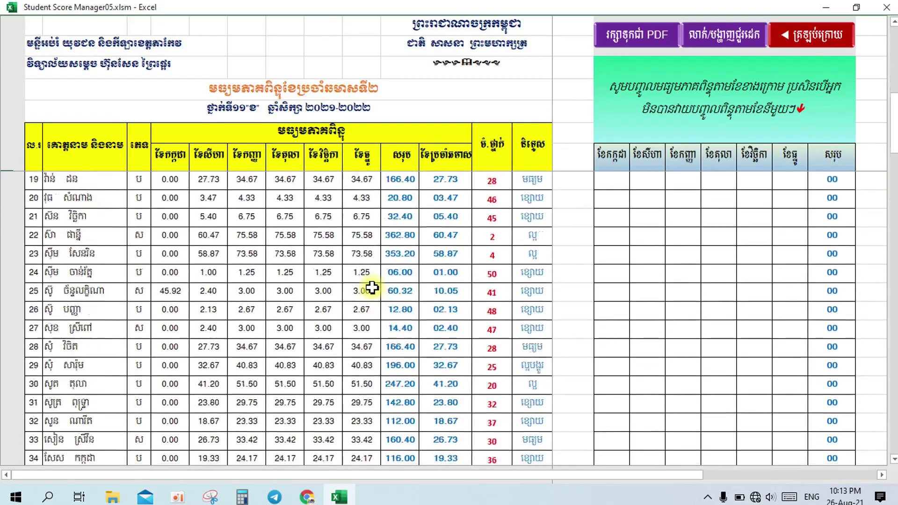
scroll(327, 290, down, 3)
scroll(286, 295, up, 9)
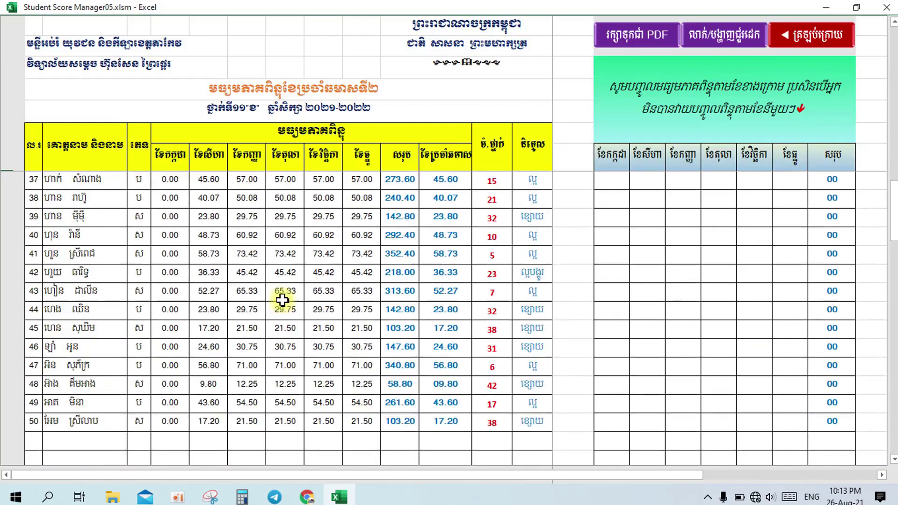
scroll(287, 293, up, 5)
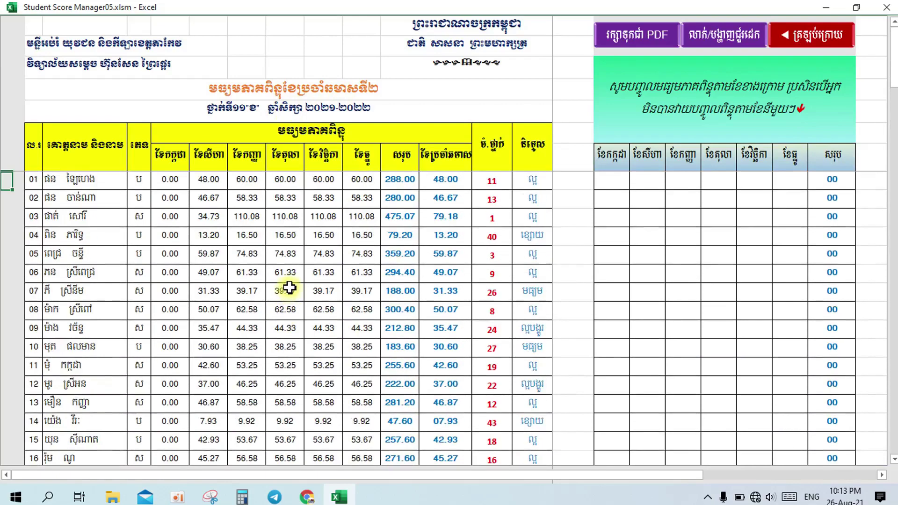
Step: Leave the second-semester sheets, view the study-tracking report (តាមដានការសិក្សា) and return to the main menu
click(787, 38)
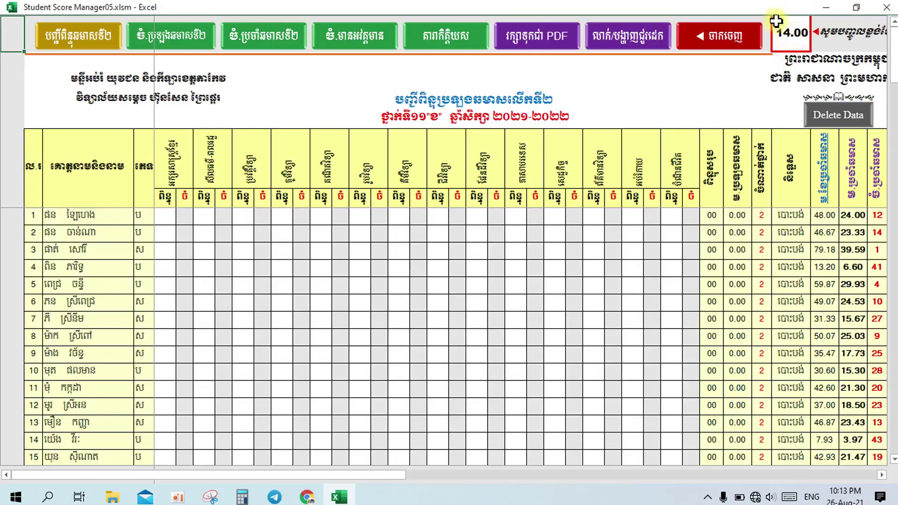
click(752, 35)
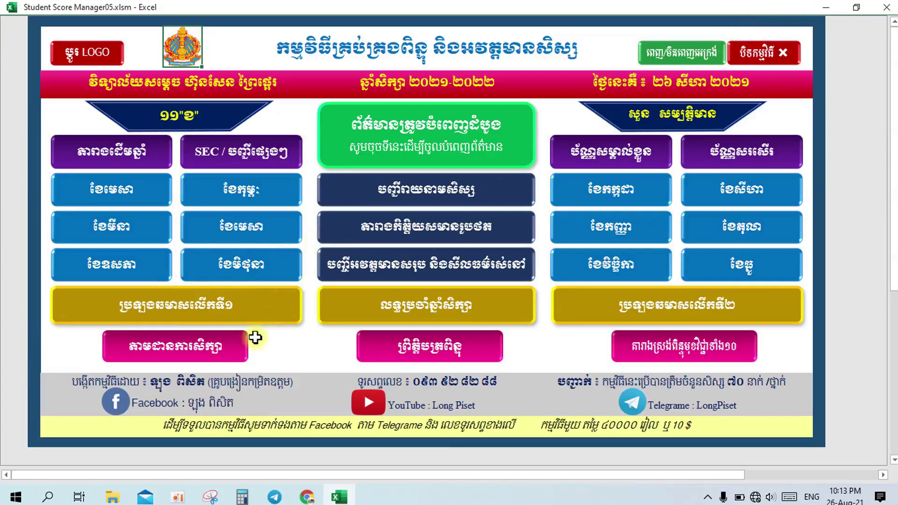
click(221, 347)
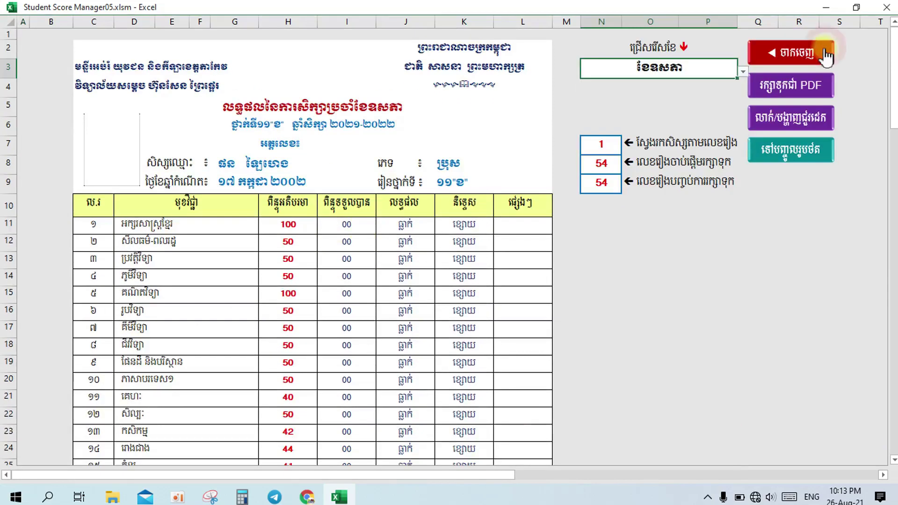
click(823, 49)
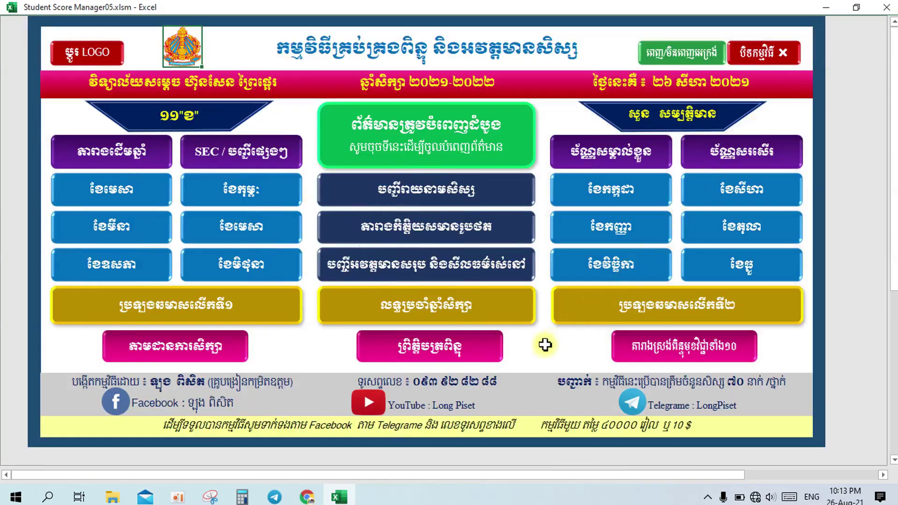
Step: Open the student score transcript and review its first-semester and second-semester versions
click(486, 351)
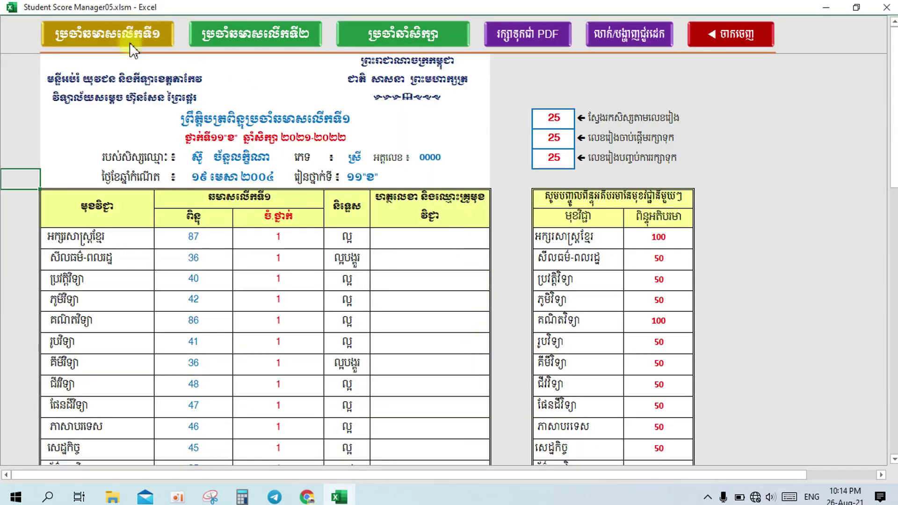
scroll(346, 260, down, 5)
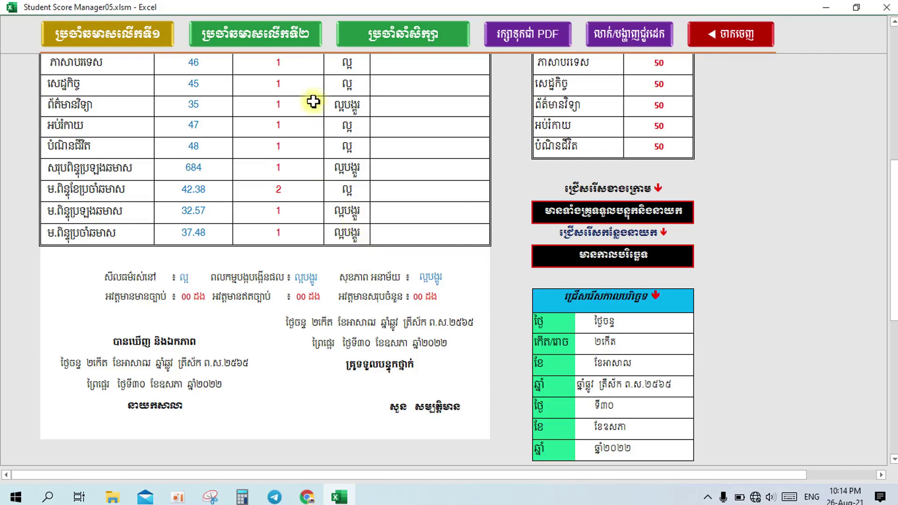
click(294, 32)
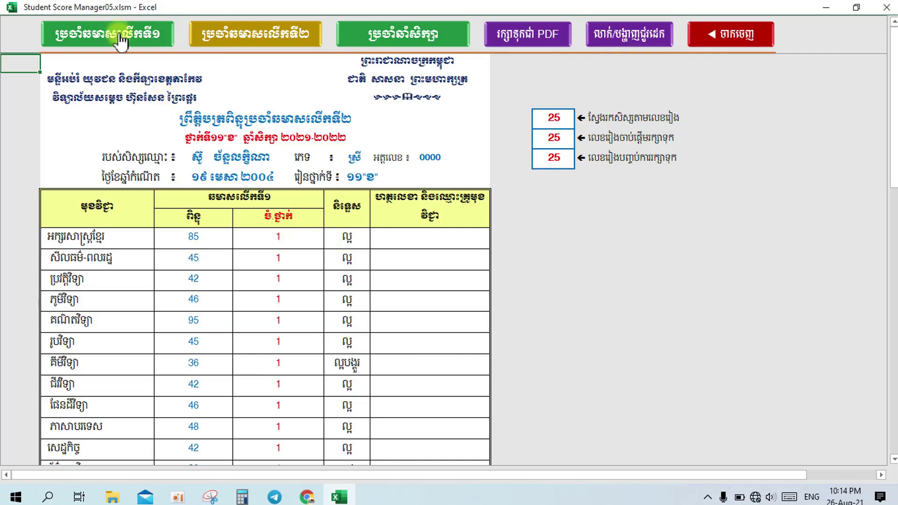
scroll(319, 322, down, 4)
scroll(321, 320, up, 4)
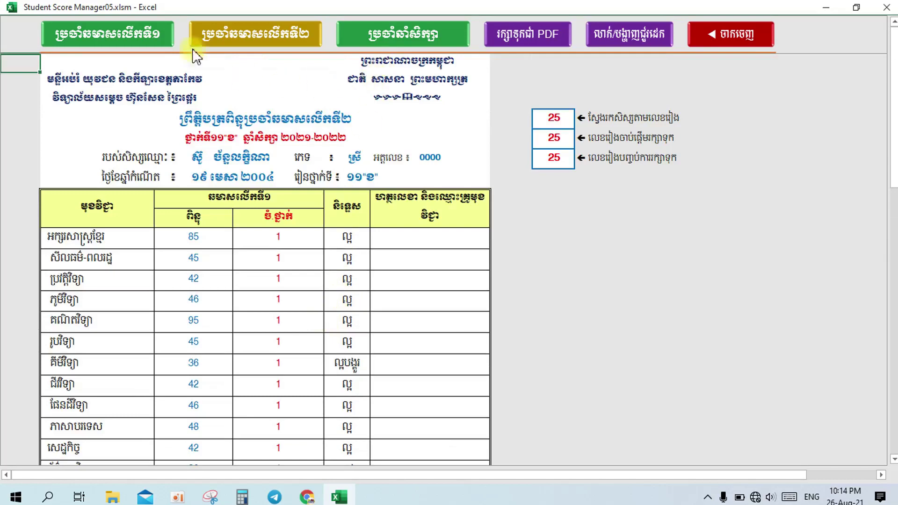
Step: Compare the student's transcript by alternating between its first-semester and second-semester versions
click(148, 30)
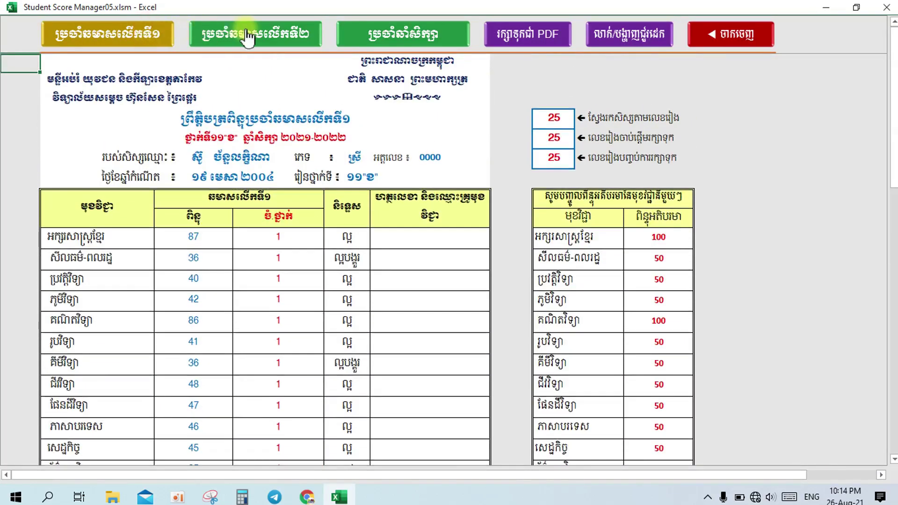
click(246, 30)
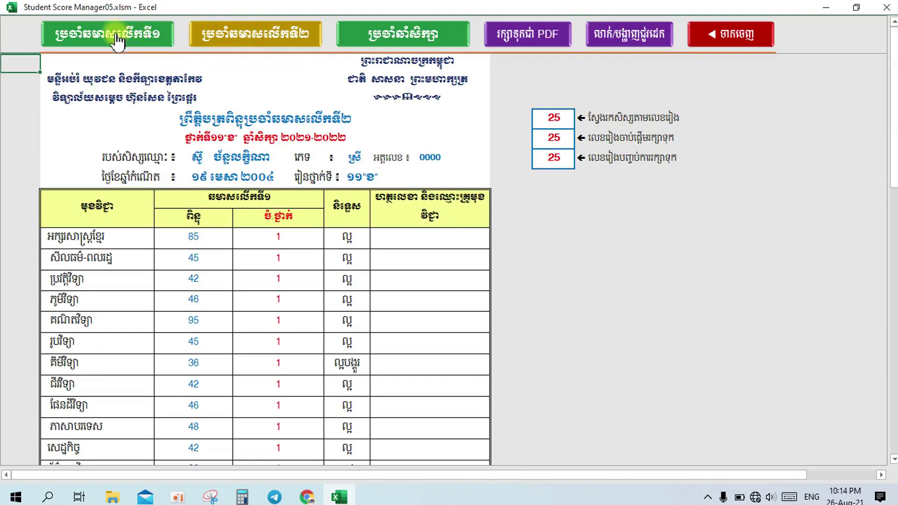
click(117, 31)
click(234, 29)
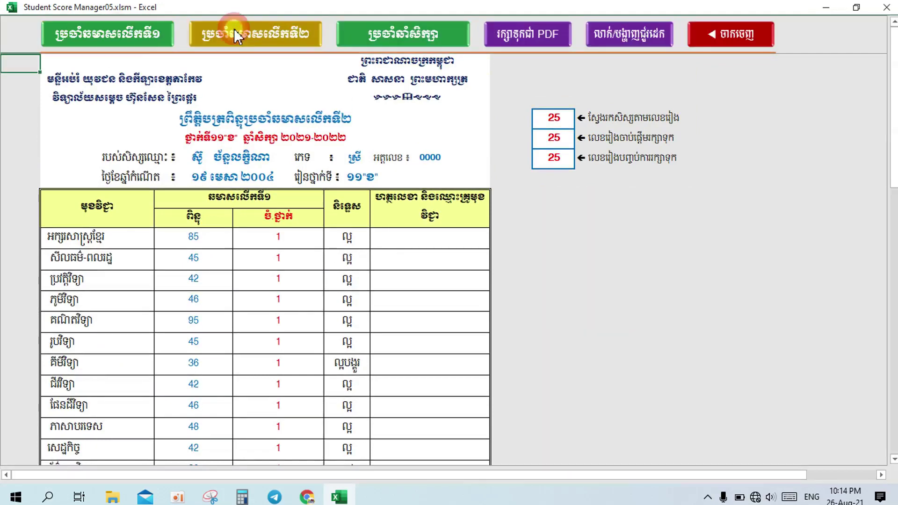
Step: Open the annual transcript (ប្រចាំឆ្នាំសិក្សា), review it from its heading to the signature area, and return to the main menu
click(439, 35)
scroll(395, 327, down, 6)
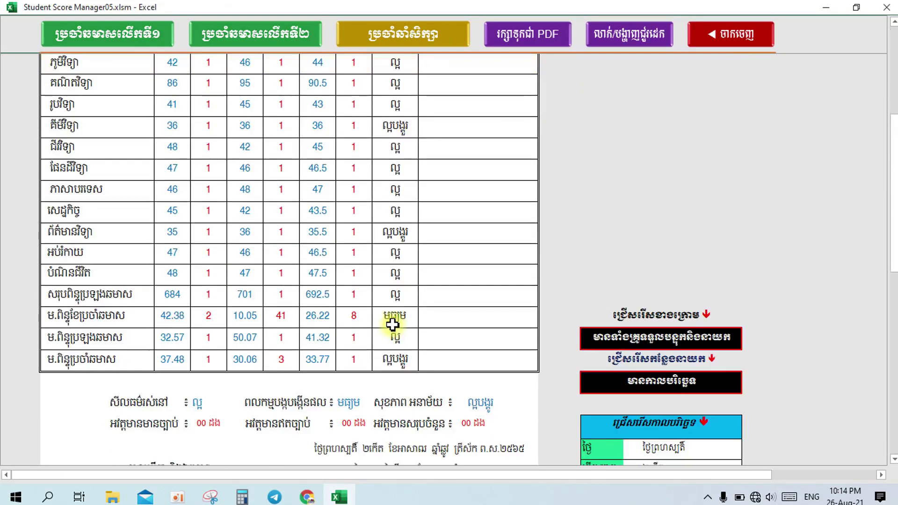
scroll(393, 320, up, 3)
scroll(392, 317, up, 3)
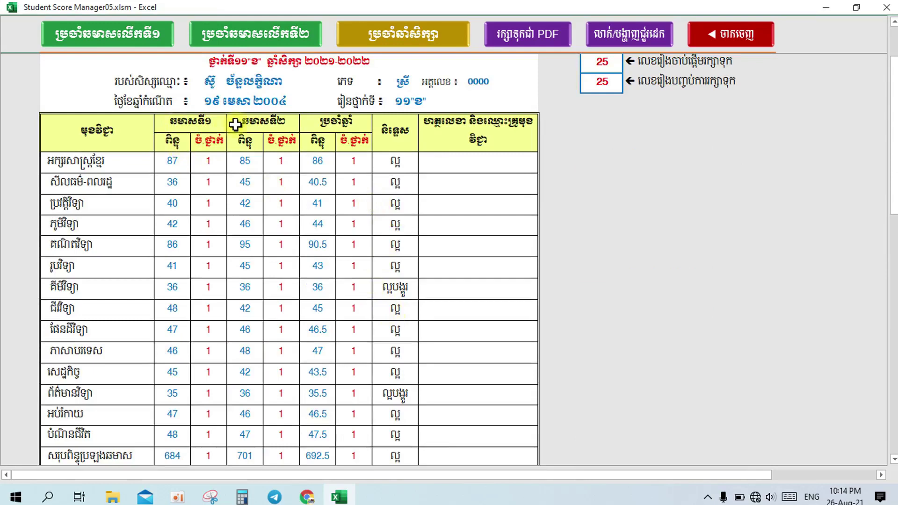
scroll(280, 249, down, 8)
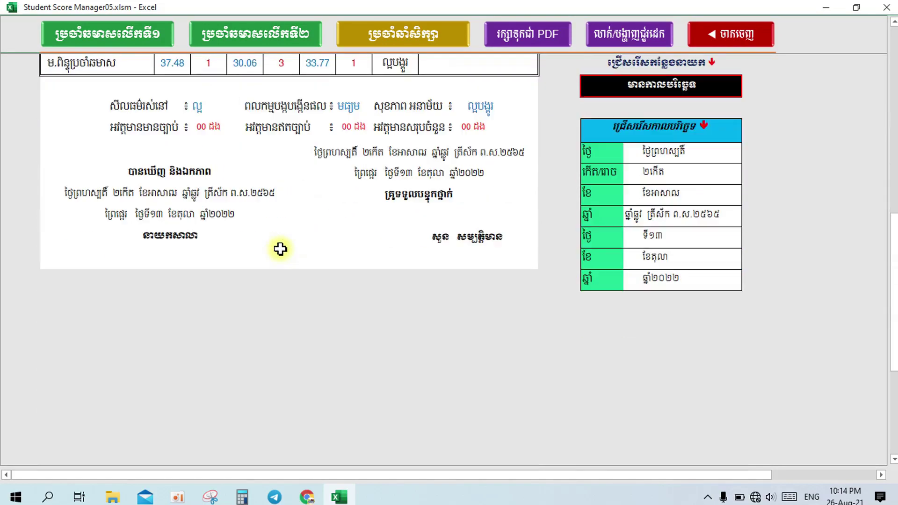
scroll(345, 236, up, 3)
scroll(345, 235, up, 1)
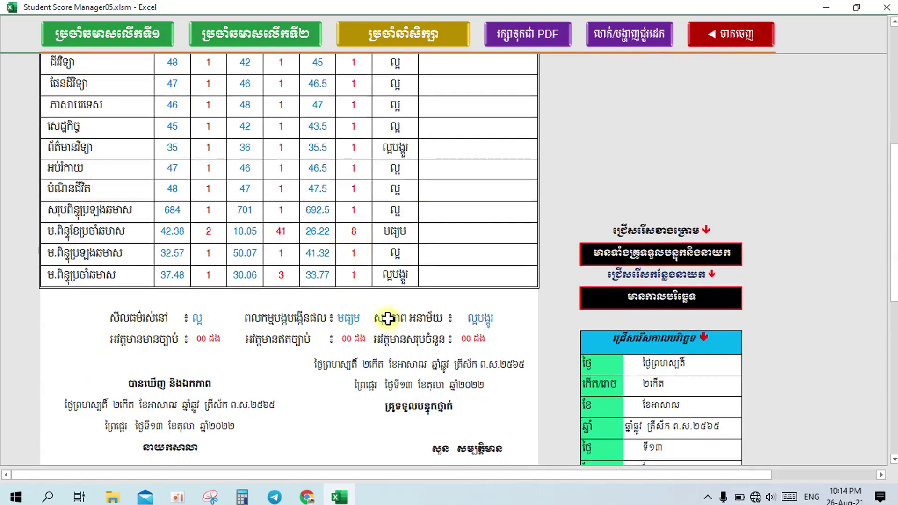
scroll(395, 375, down, 2)
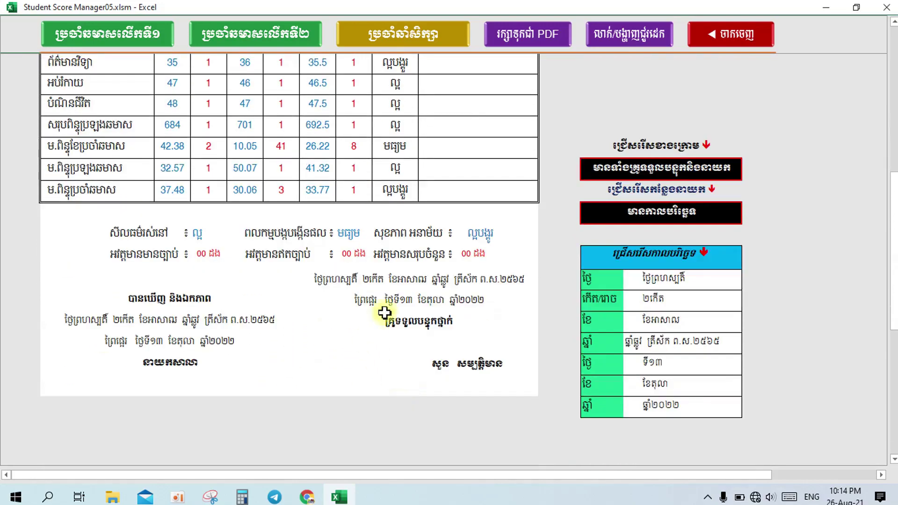
scroll(385, 304, up, 10)
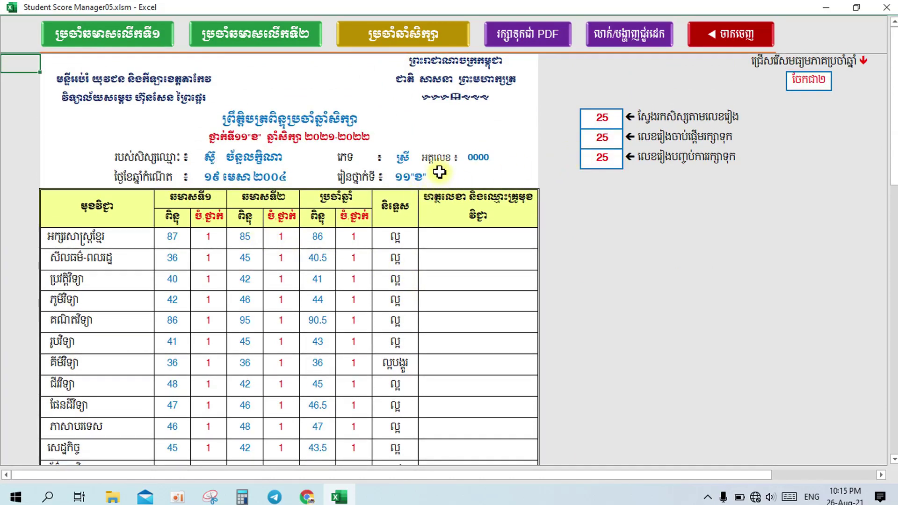
click(716, 32)
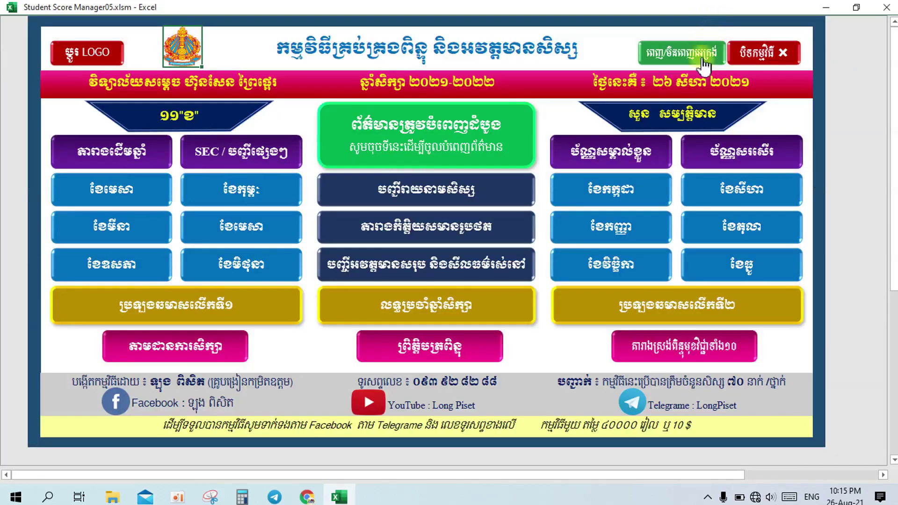
Step: Open the score statistics table for the ten subjects, review every subject's score ranges by gender, and return to the main menu
click(723, 358)
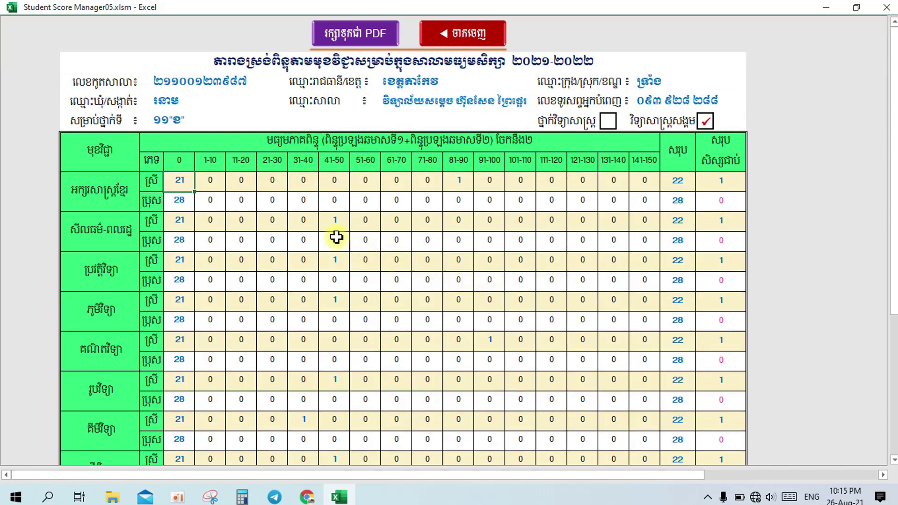
scroll(349, 241, down, 5)
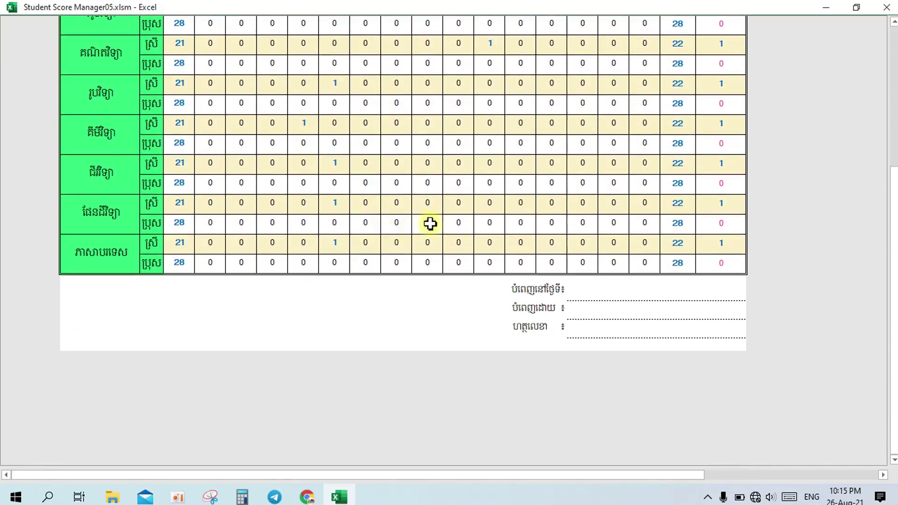
scroll(411, 226, up, 2)
scroll(463, 219, up, 3)
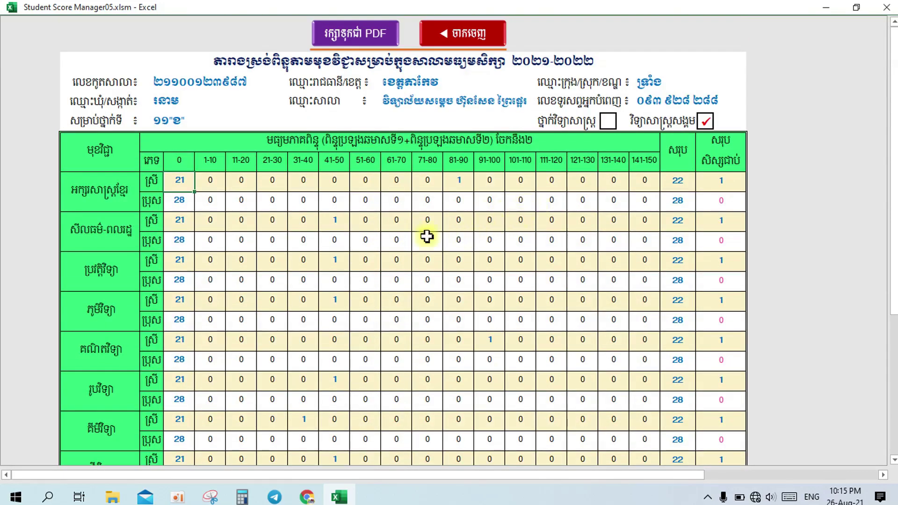
scroll(287, 272, down, 4)
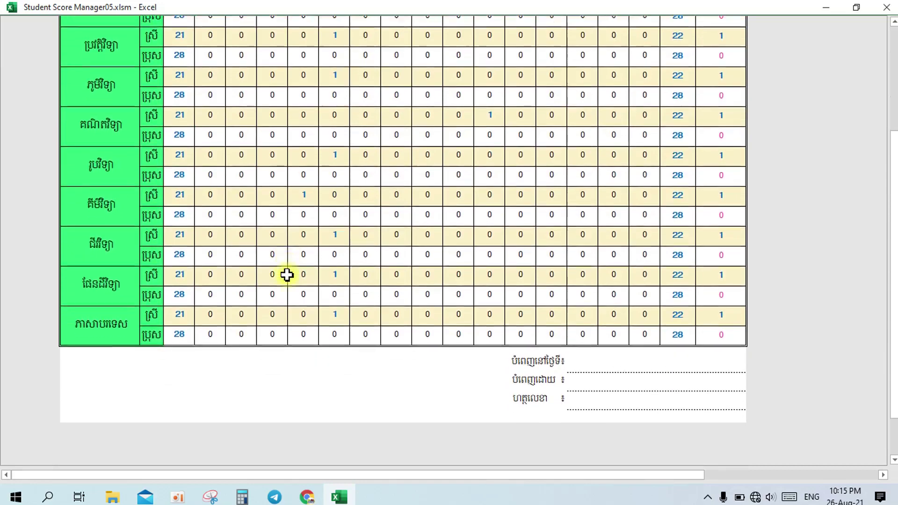
scroll(327, 271, down, 1)
scroll(483, 258, up, 5)
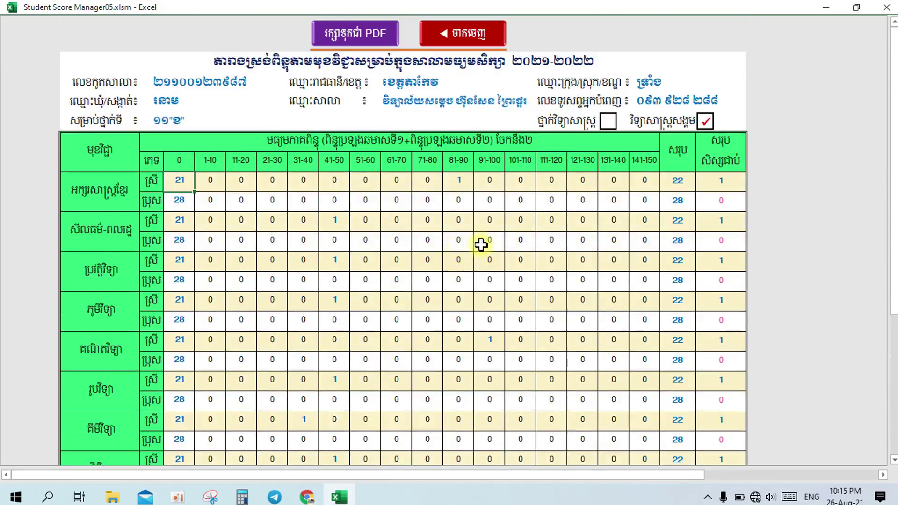
scroll(483, 244, down, 6)
key(ctrl+Page_Up)
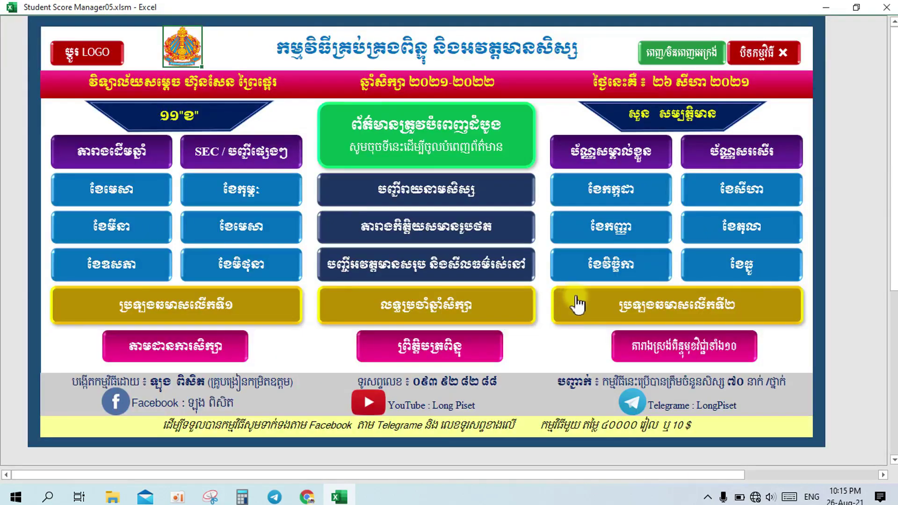
Step: Open the student identity cards (ប័ណ្ណសម្គាល់ខ្លួន), review all cards on the displayed sheet, and return to the main menu
click(650, 154)
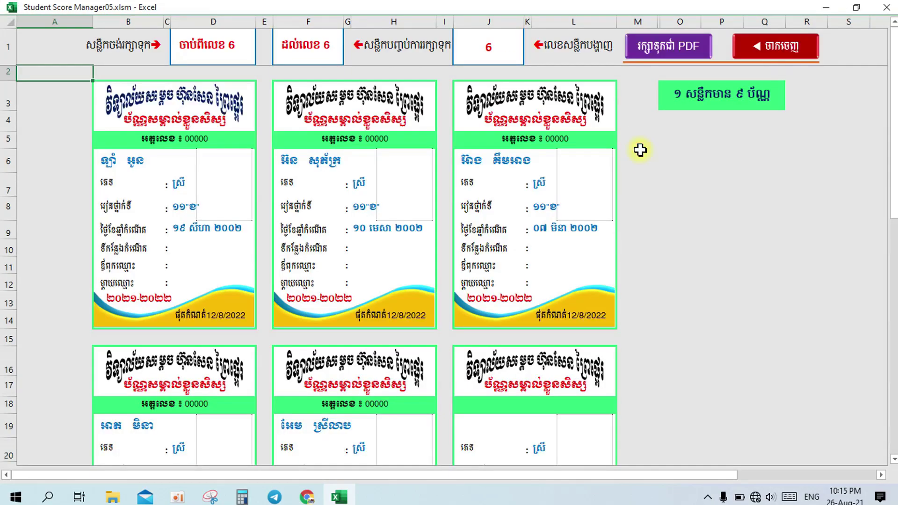
scroll(487, 257, down, 7)
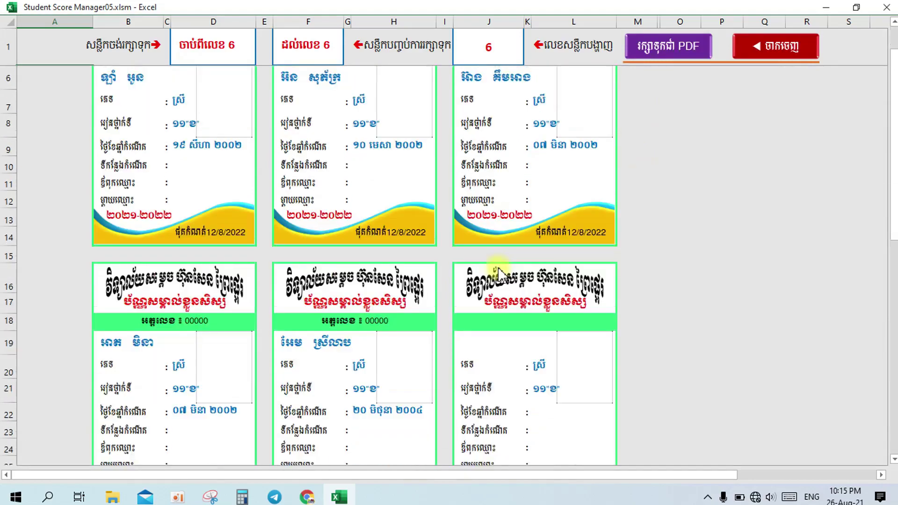
scroll(500, 272, down, 2)
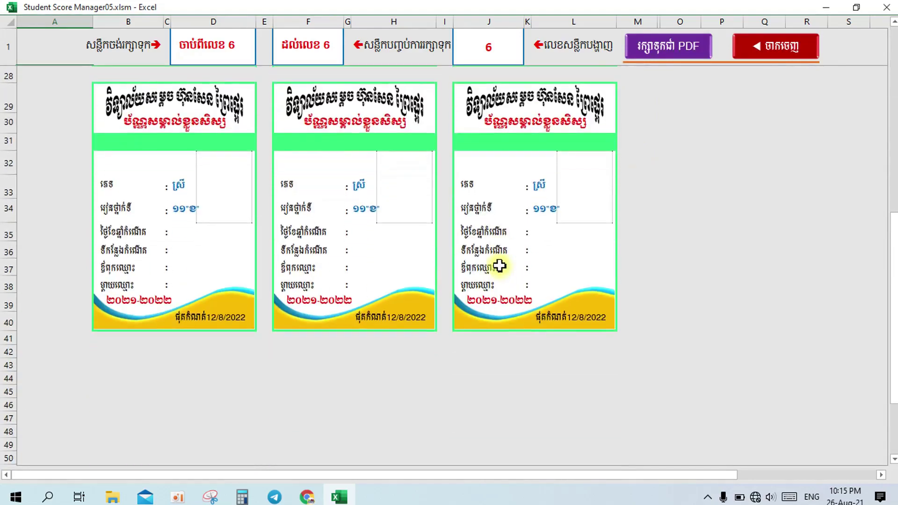
scroll(499, 265, up, 8)
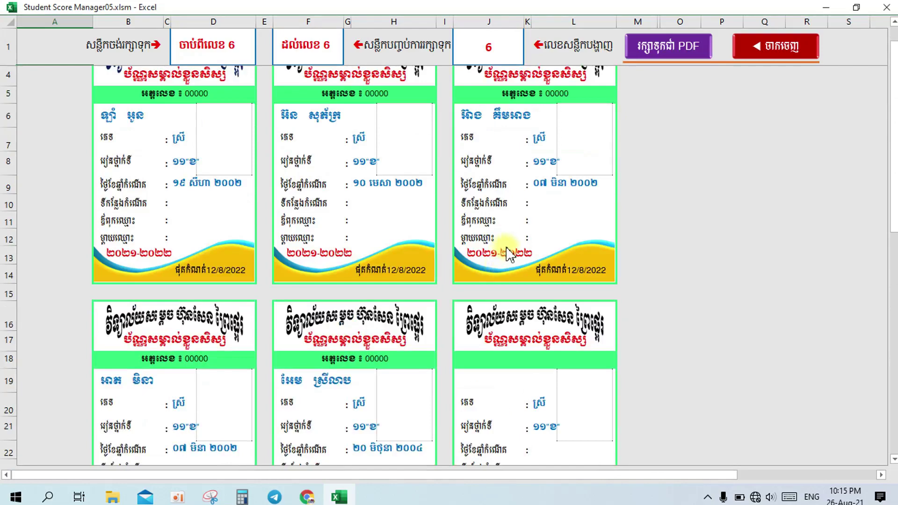
scroll(509, 255, down, 5)
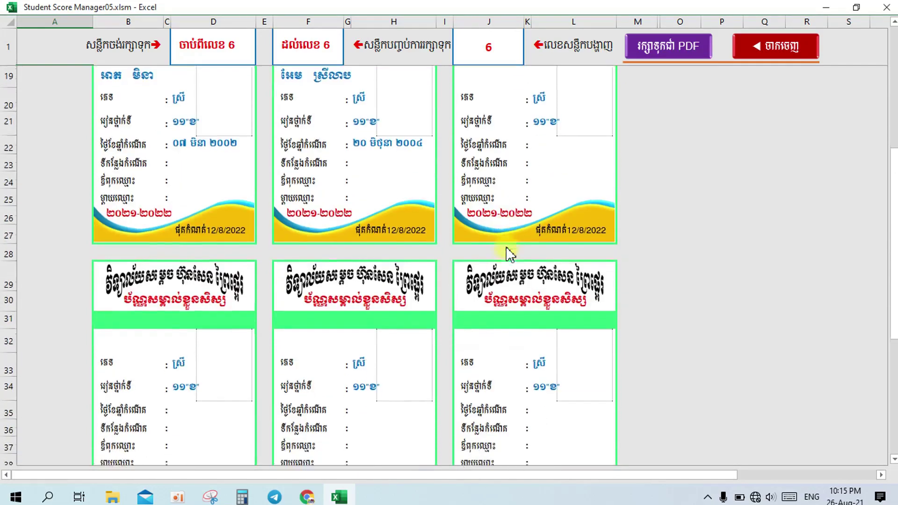
scroll(509, 255, down, 2)
scroll(510, 238, up, 3)
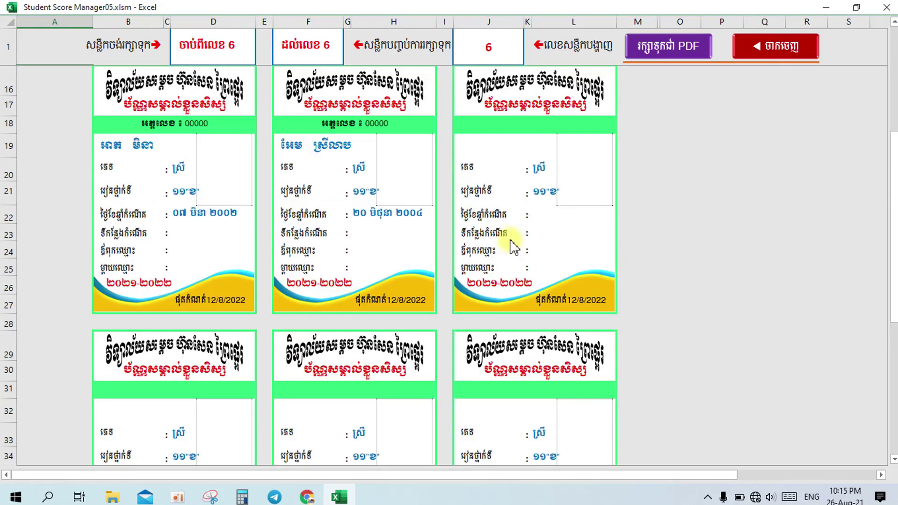
click(795, 46)
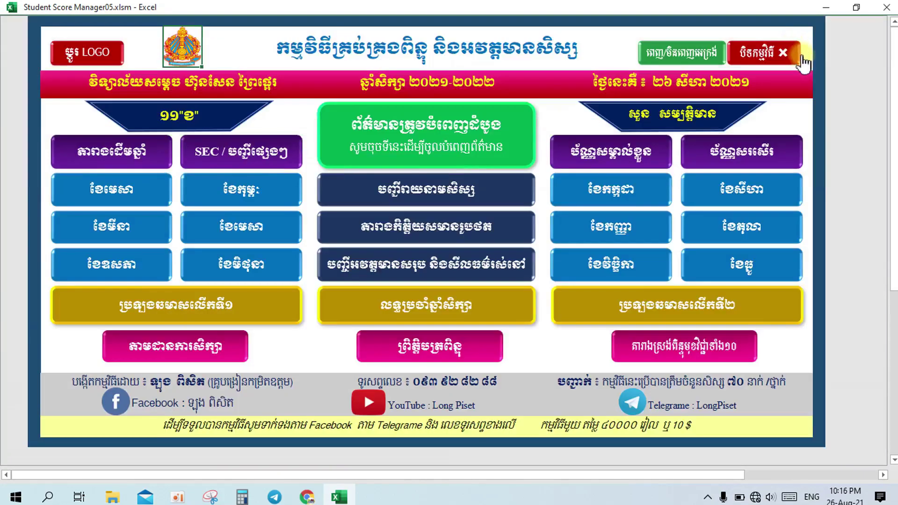
Step: Open the commendation certificate (ប័ណ្ណសរសើរ), review it, and check the period choices while keeping ឆ្នាំសិក្សា
click(754, 163)
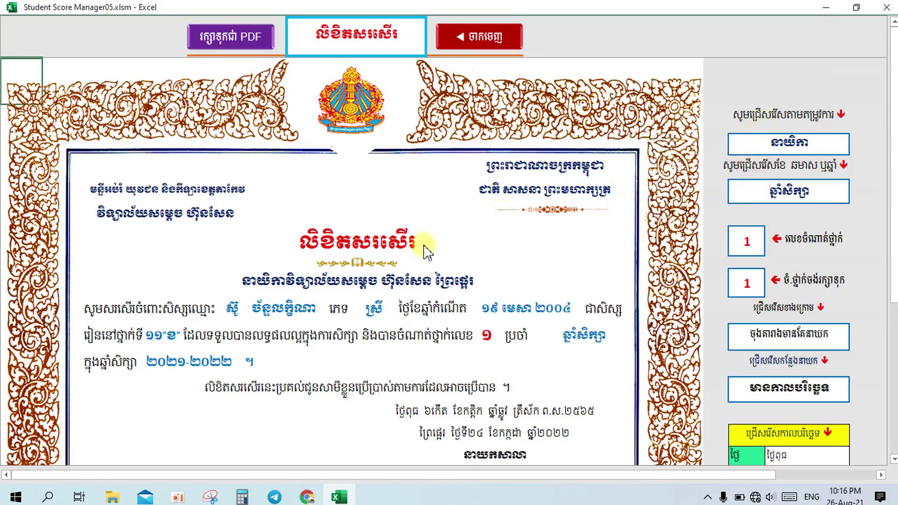
scroll(423, 250, down, 5)
scroll(425, 251, up, 5)
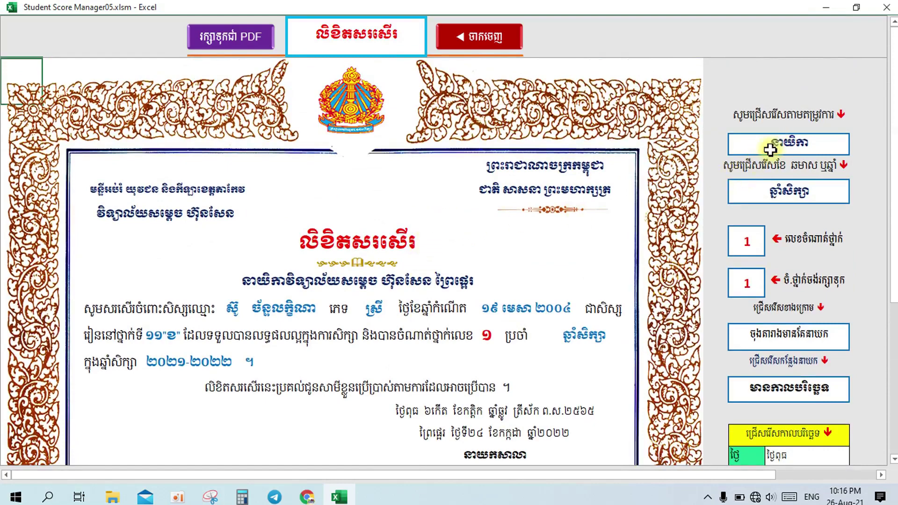
click(831, 191)
click(854, 196)
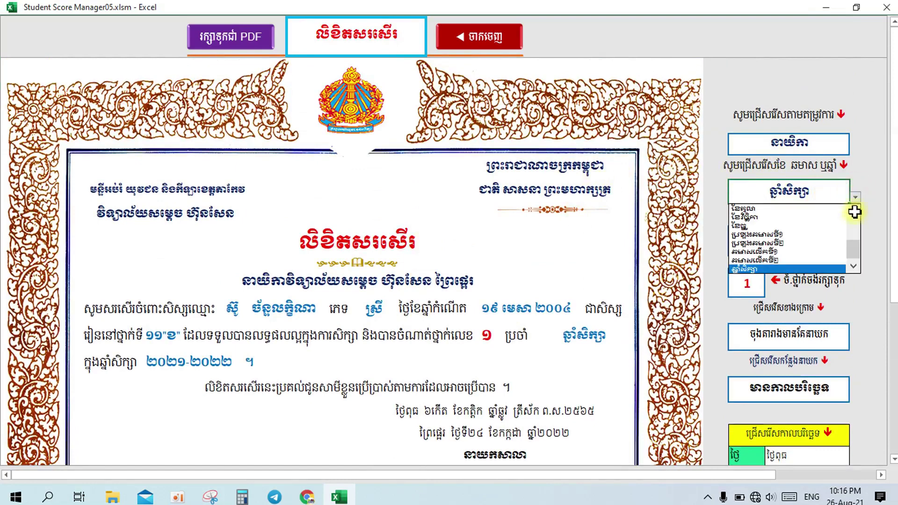
drag(854, 249, 861, 266)
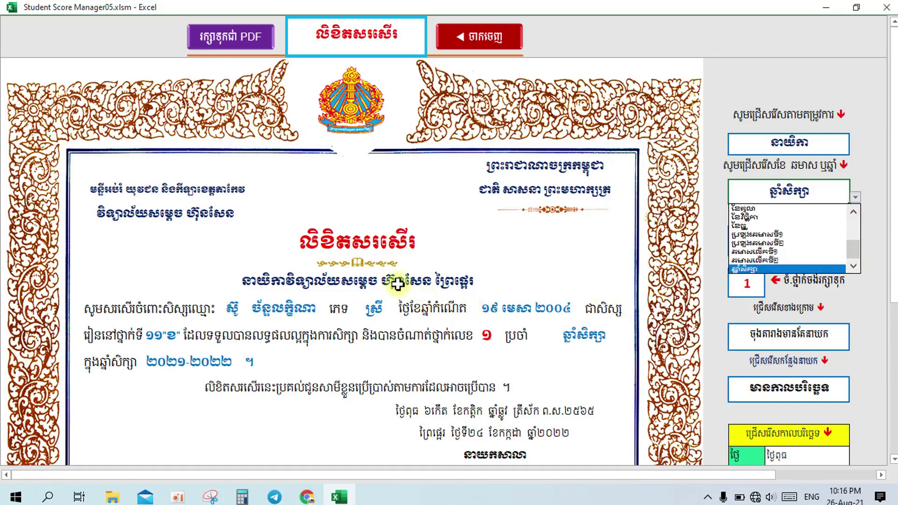
key(Return)
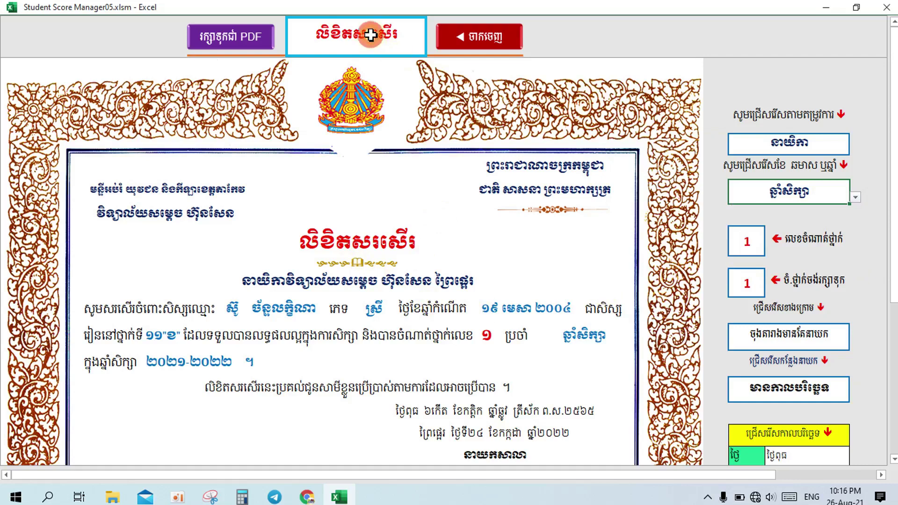
Step: Switch the certificate type to ប័ណ្ណសរសើរ and back to លិខិតសរសើរ
click(370, 32)
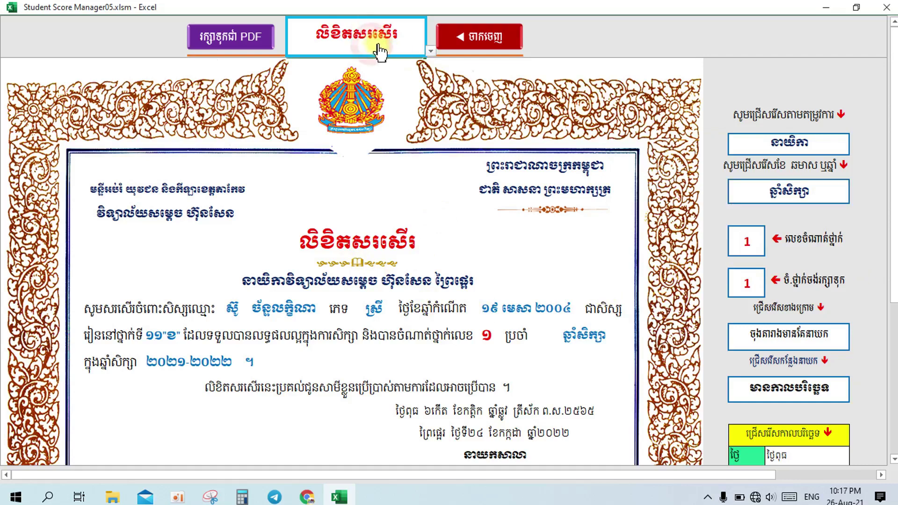
key(alt+Down)
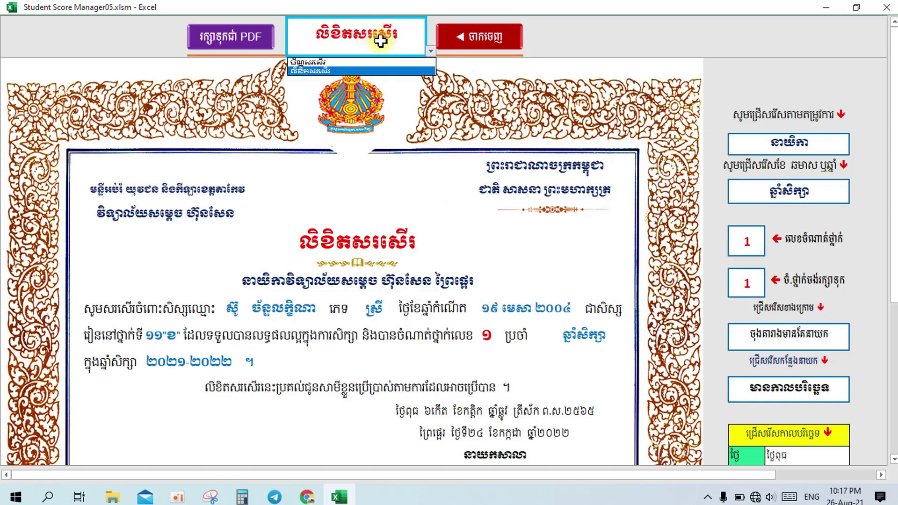
click(378, 65)
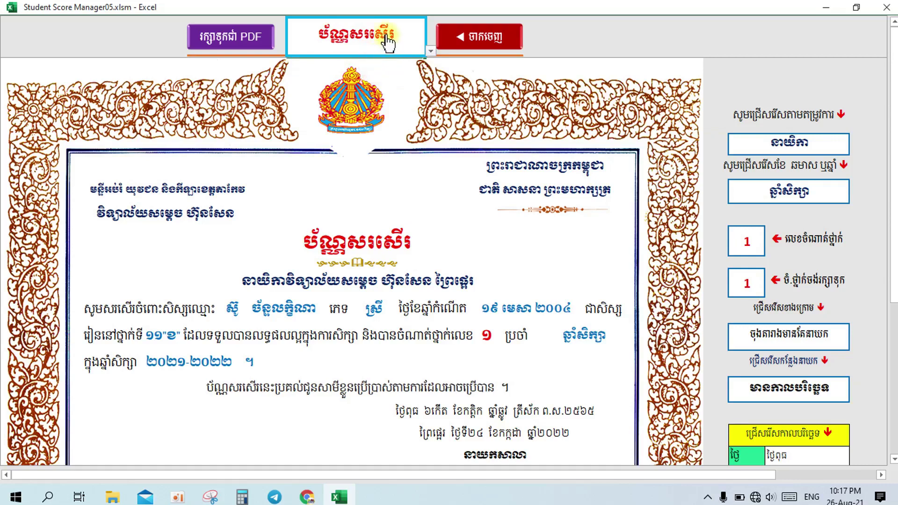
key(alt+Down)
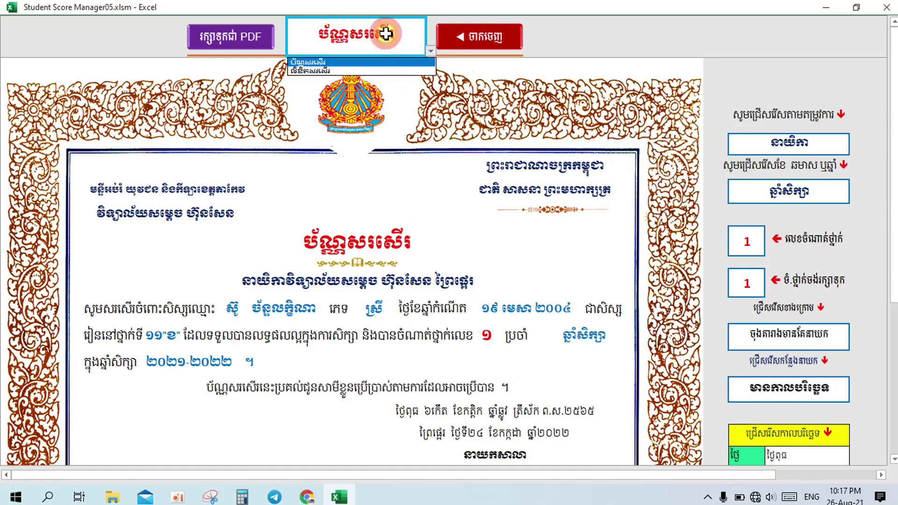
click(379, 70)
click(596, 50)
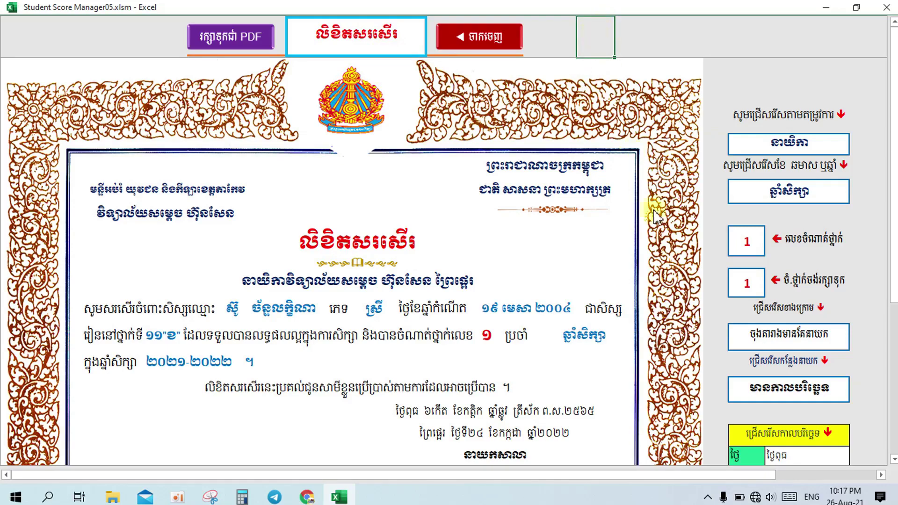
Step: Review the full លិខិតសរសើរ certificate down to its lower part and back to its heading
scroll(599, 306, down, 3)
scroll(596, 300, down, 1)
scroll(595, 293, up, 5)
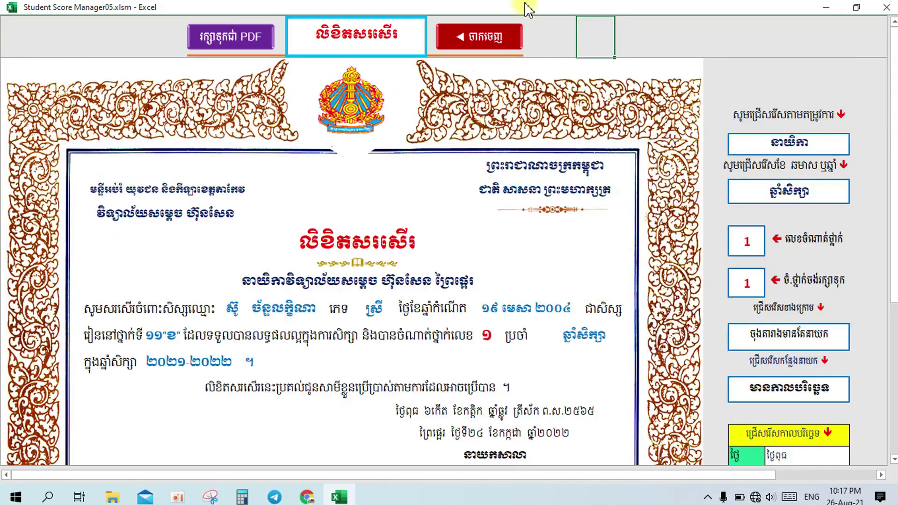